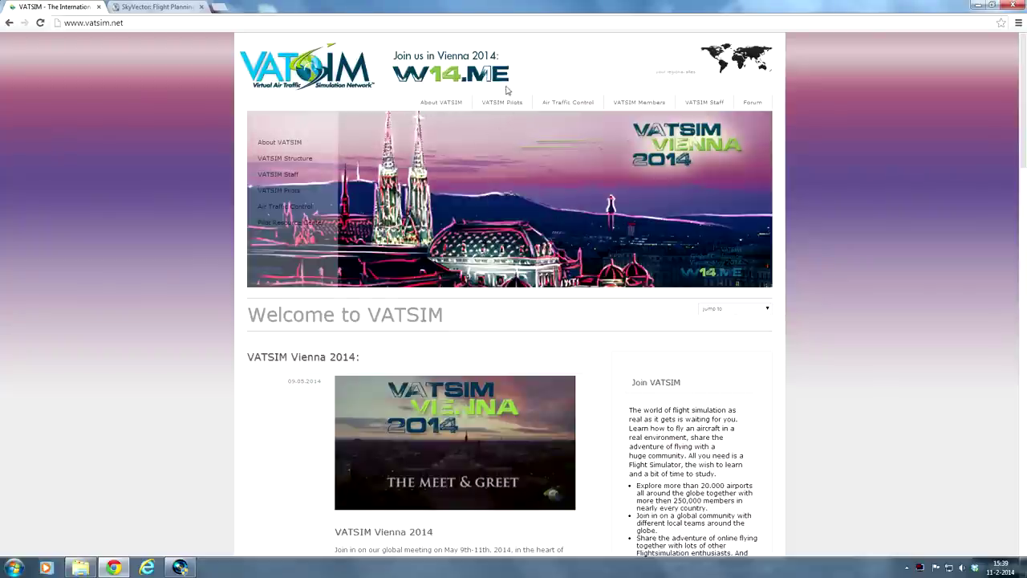
Step: Open the 'File a flightplan' form from the VATSIM Pilots section
{"action": "left_click", "coordinate": [493, 103]}
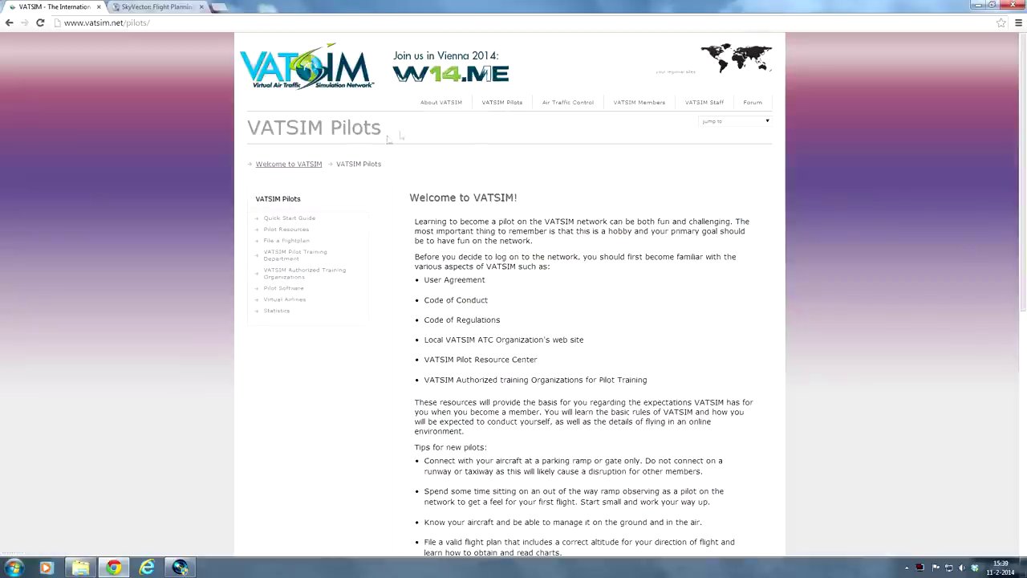
{"action": "left_click", "coordinate": [286, 241]}
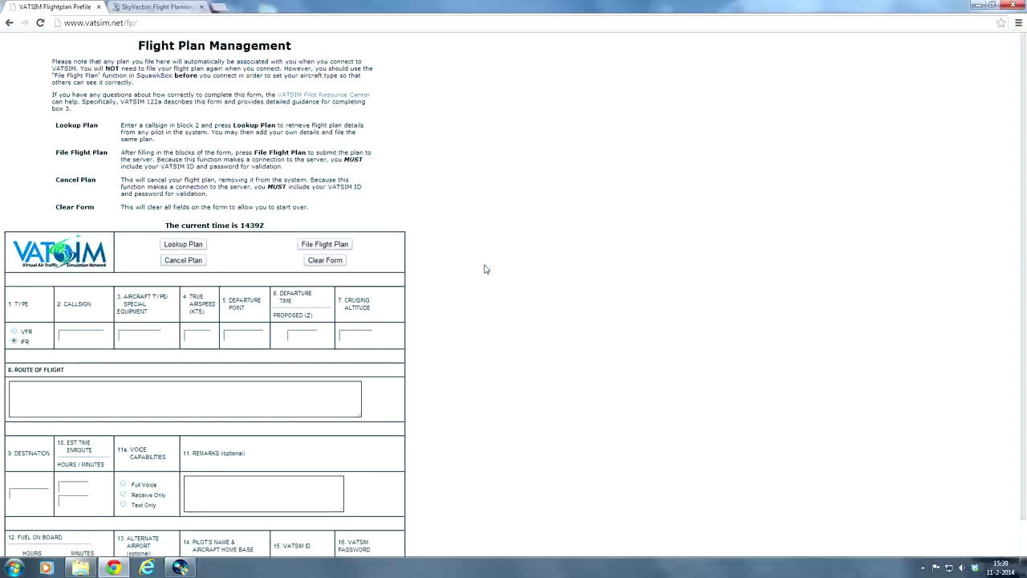
{"action": "scroll", "coordinate": [481, 268], "scroll_direction": "down", "scroll_amount": 1}
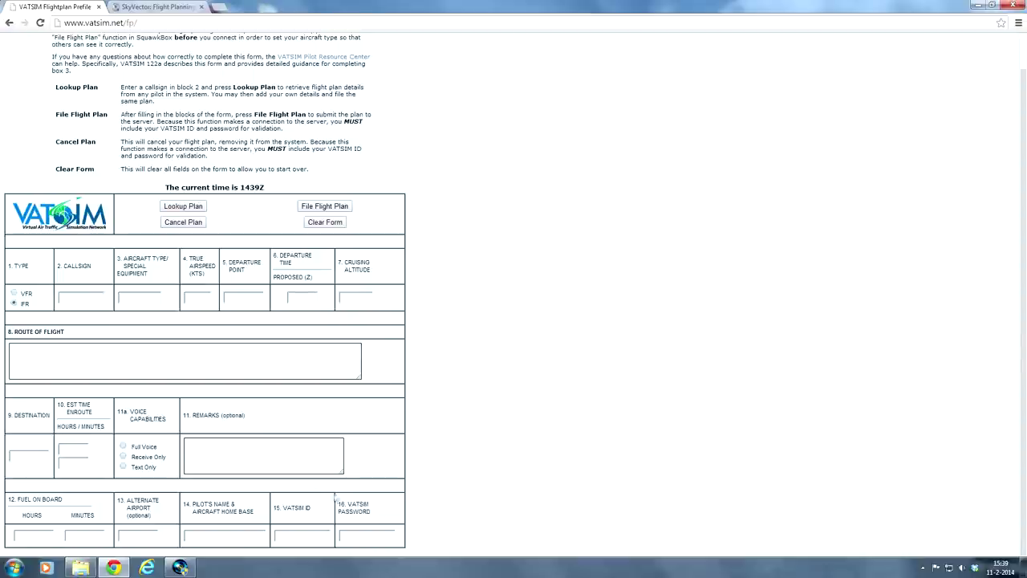
{"action": "scroll", "coordinate": [470, 206], "scroll_direction": "up", "scroll_amount": 1}
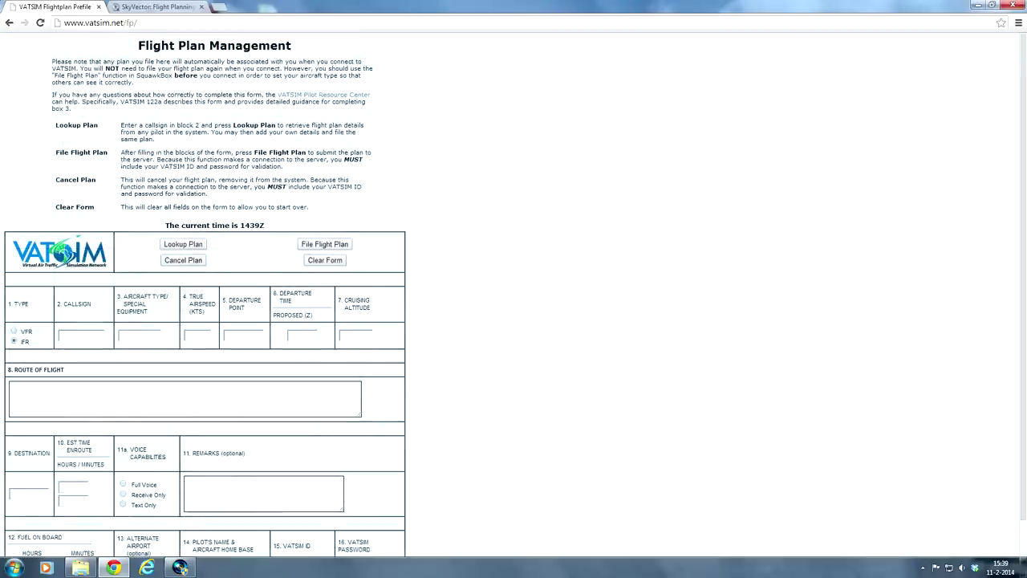
Step: Review the form's notes on filing before connecting and including ID and password
{"action": "left_click_drag", "start_coordinate": [135, 83], "coordinate": [175, 74]}
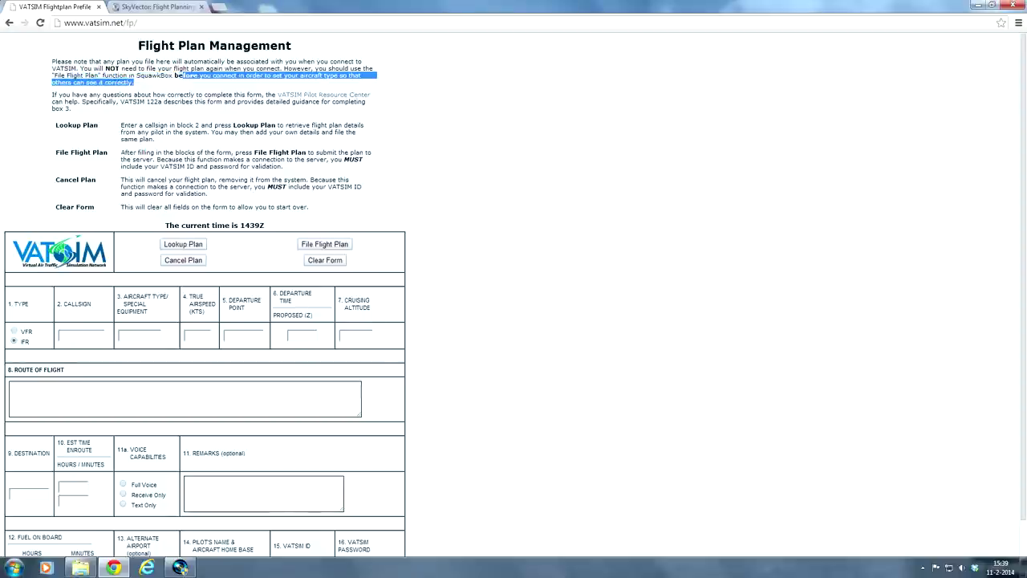
{"action": "left_click", "coordinate": [226, 84]}
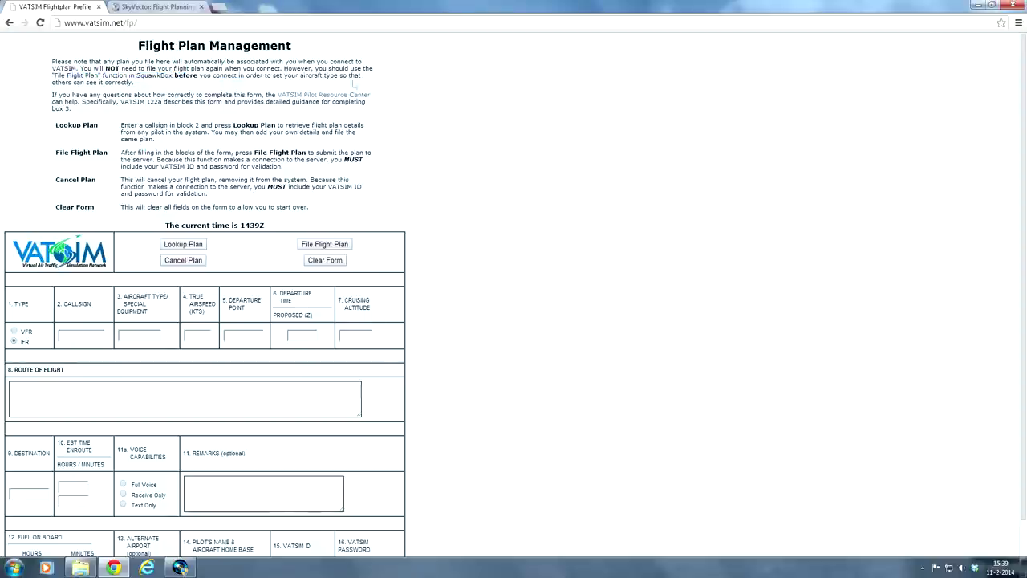
{"action": "scroll", "coordinate": [387, 209], "scroll_direction": "down", "scroll_amount": 1}
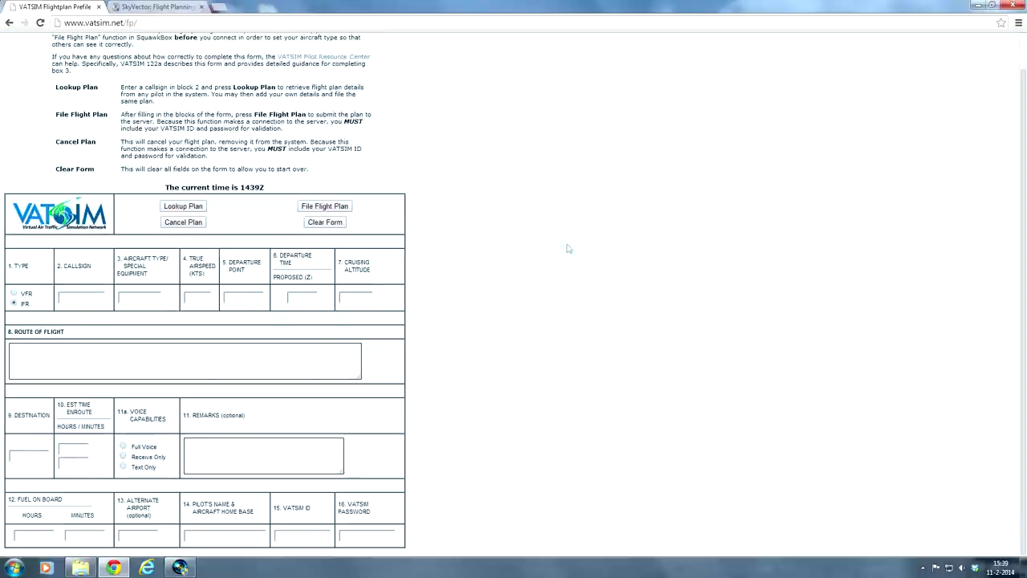
{"action": "scroll", "coordinate": [502, 222], "scroll_direction": "up", "scroll_amount": 1}
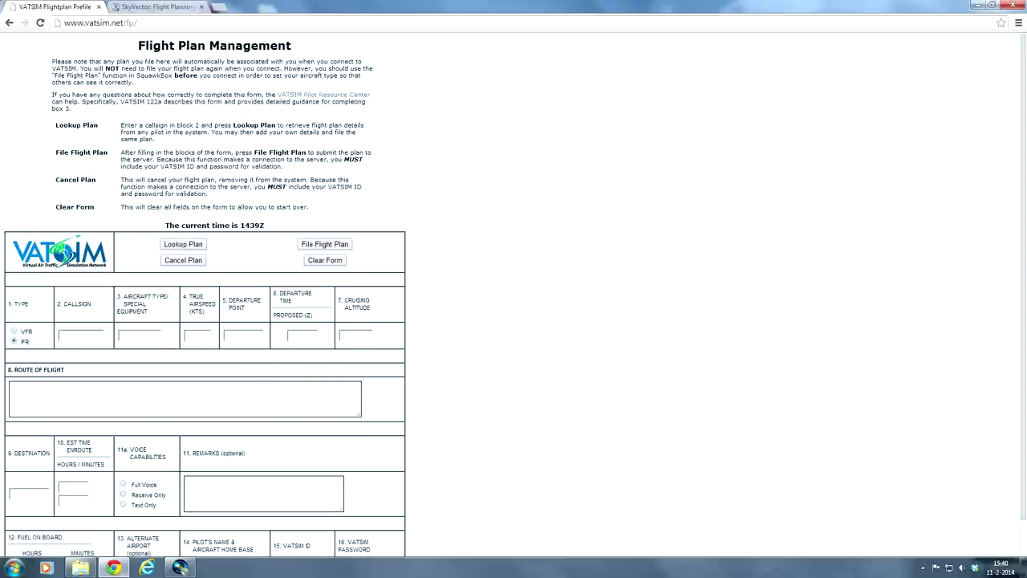
{"action": "scroll", "coordinate": [233, 195], "scroll_direction": "down", "scroll_amount": 1}
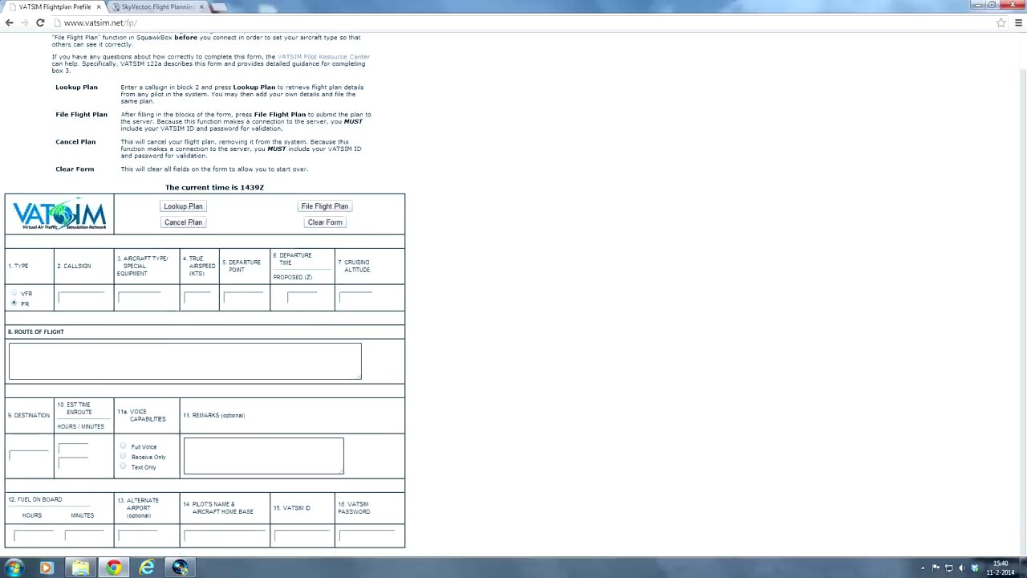
{"action": "scroll", "coordinate": [169, 305], "scroll_direction": "up", "scroll_amount": 1}
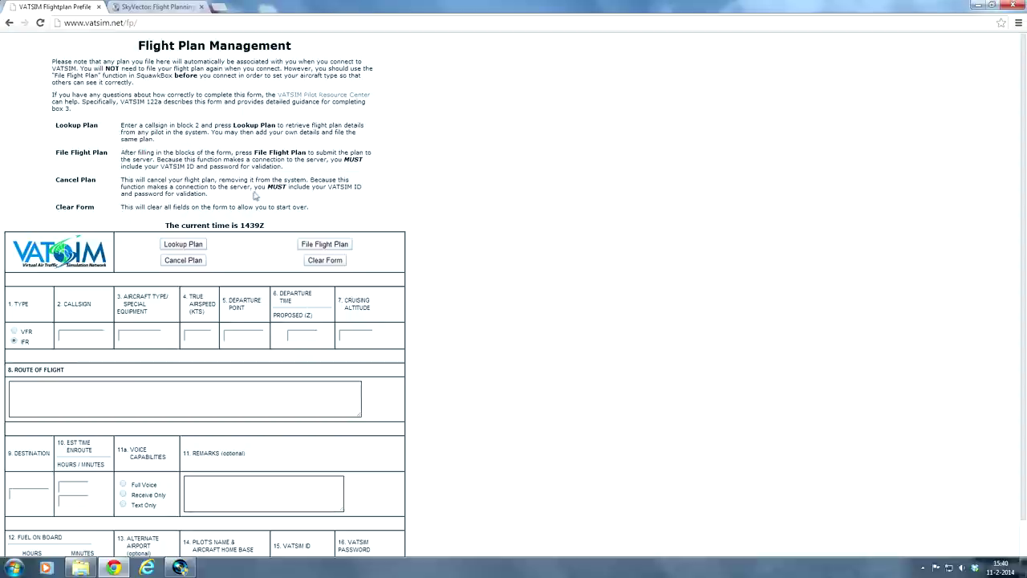
{"action": "left_click_drag", "start_coordinate": [267, 187], "coordinate": [321, 186]}
{"action": "left_click", "coordinate": [211, 196]}
{"action": "scroll", "coordinate": [231, 242], "scroll_direction": "down", "scroll_amount": 1}
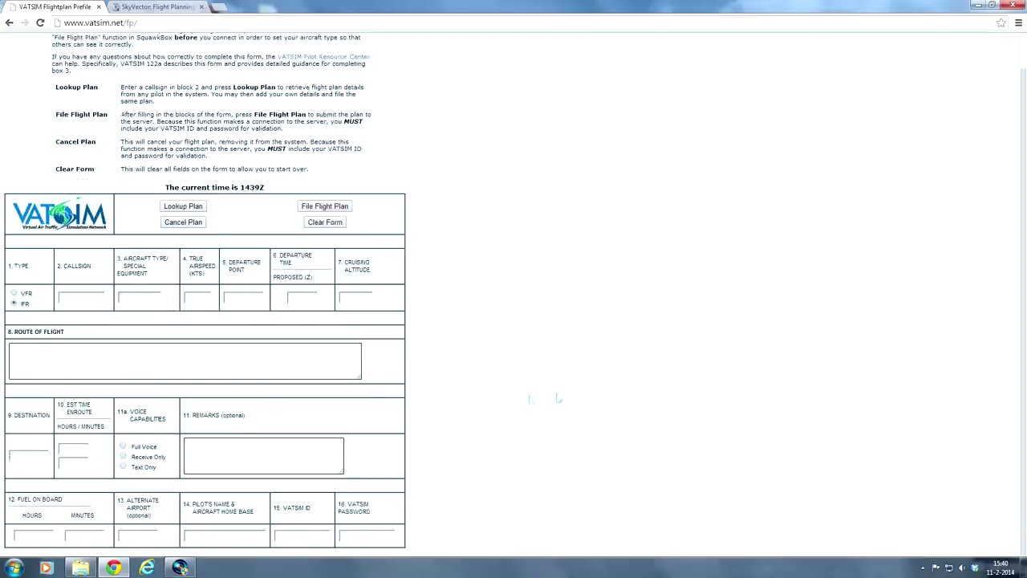
{"action": "scroll", "coordinate": [482, 346], "scroll_direction": "up", "scroll_amount": 1}
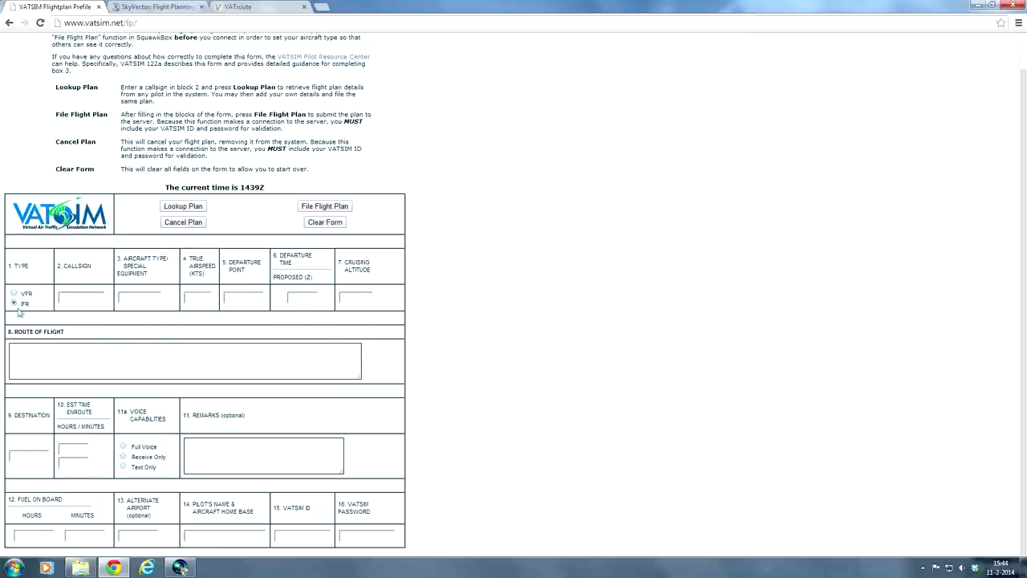
Step: Choose IFR, enter callsign KLM1029, and start the aircraft type with B73
{"action": "left_click", "coordinate": [14, 304]}
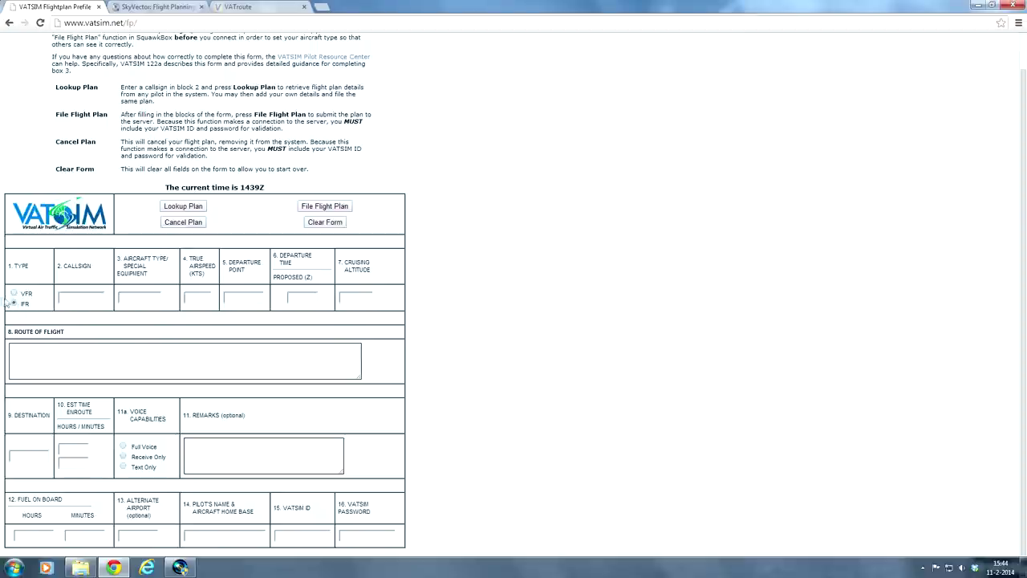
{"action": "left_click", "coordinate": [80, 297]}
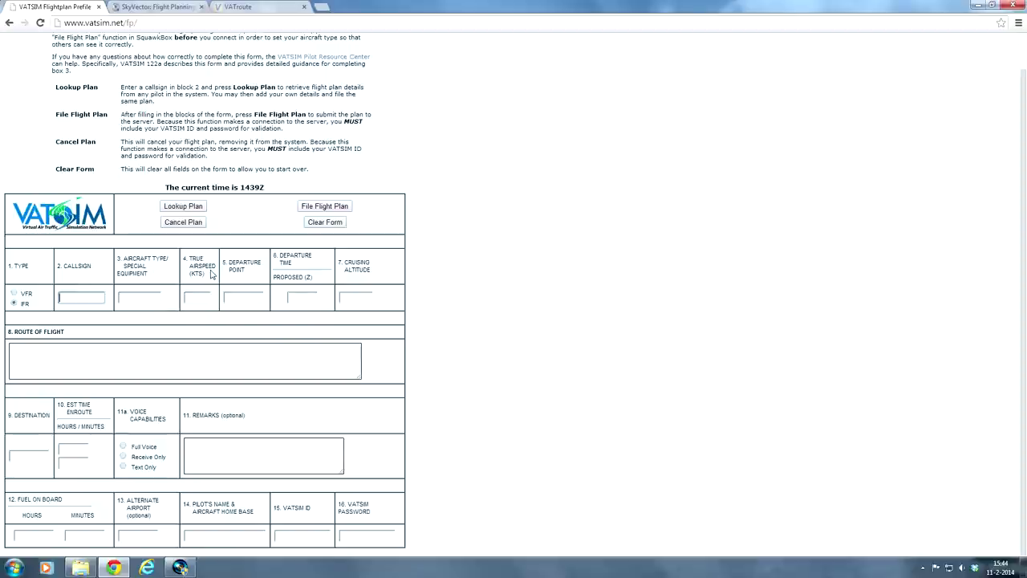
{"action": "type", "text": "KLM1029"}
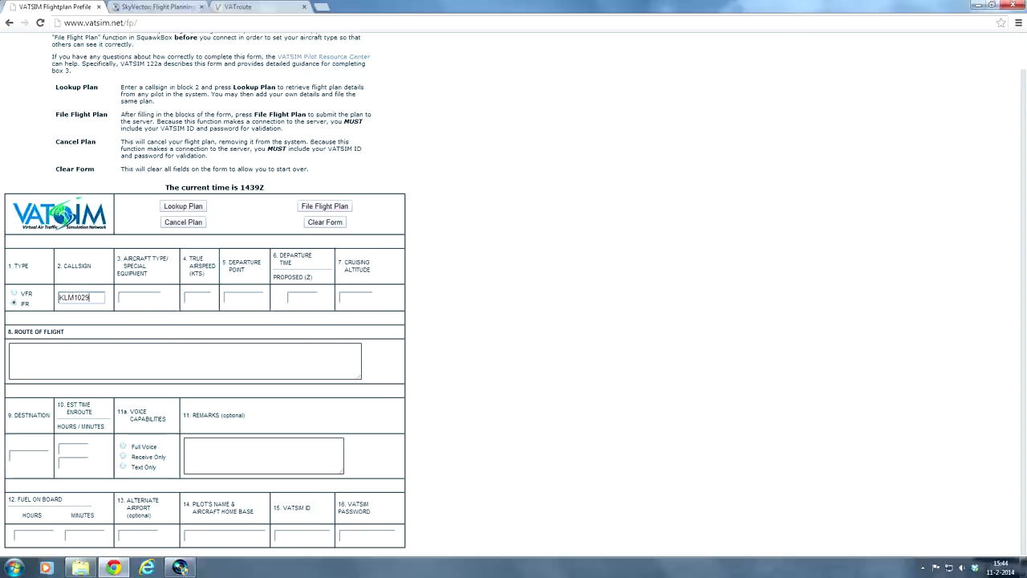
{"action": "key", "text": "Tab"}
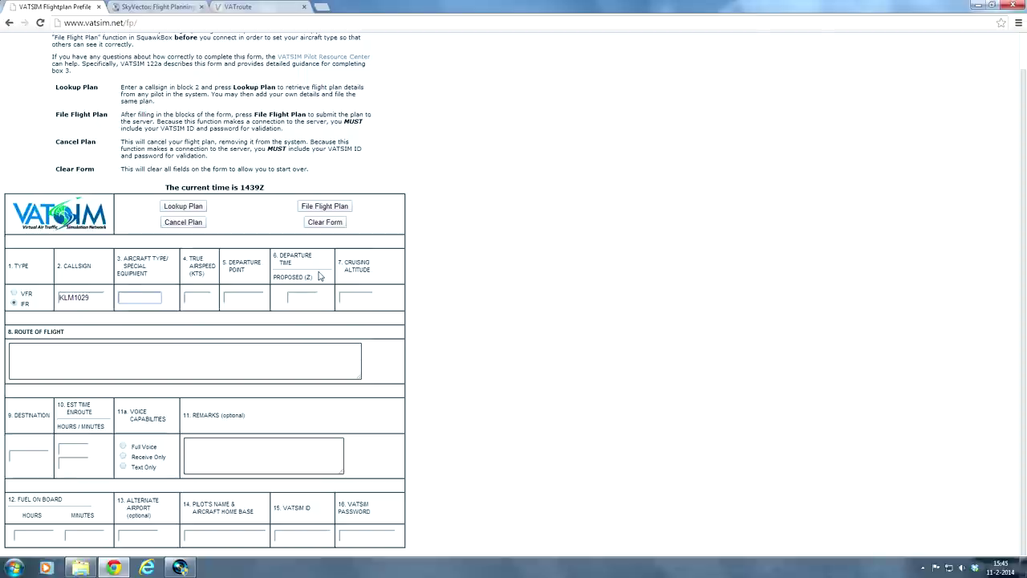
{"action": "type", "text": "B738"}
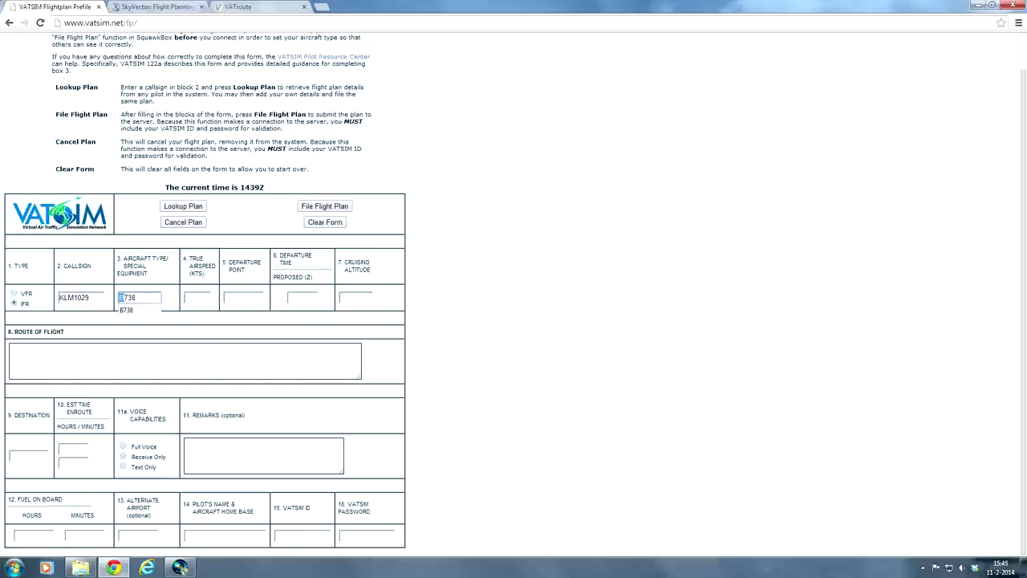
Step: Complete and confirm B738 as the aircraft type
{"action": "key", "text": "Tab"}
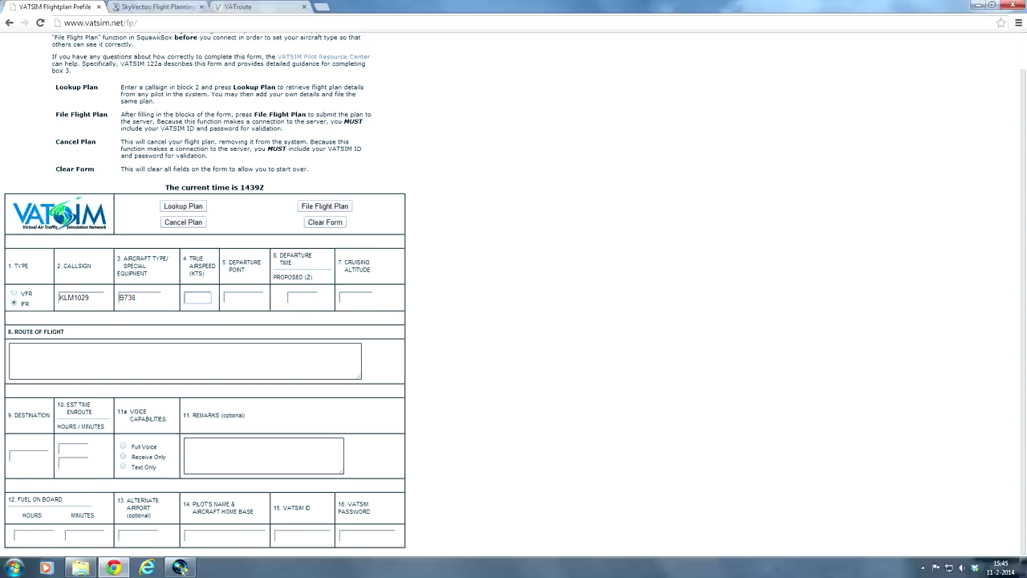
{"action": "left_click_drag", "start_coordinate": [144, 273], "coordinate": [118, 259]}
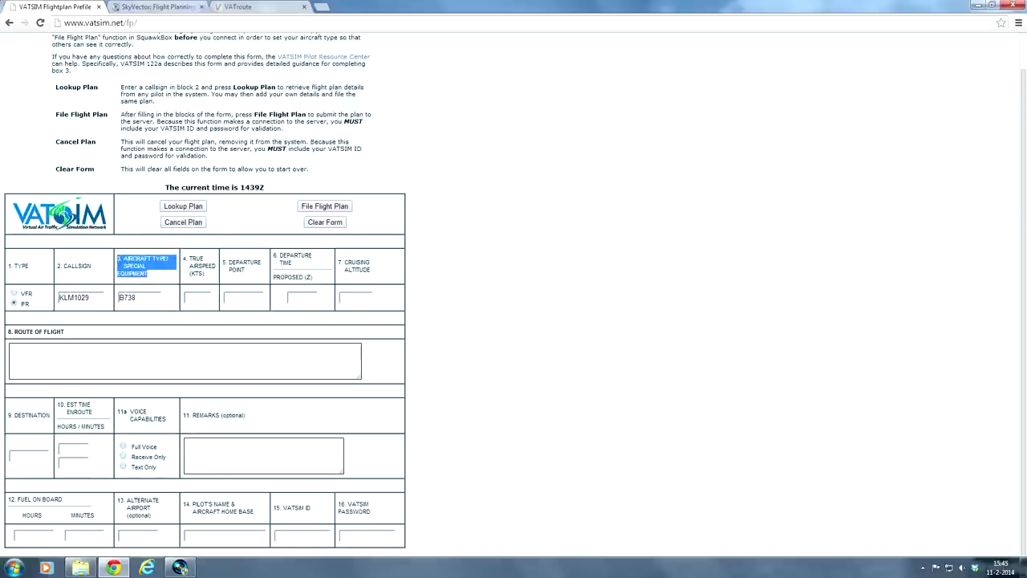
{"action": "left_click", "coordinate": [145, 297]}
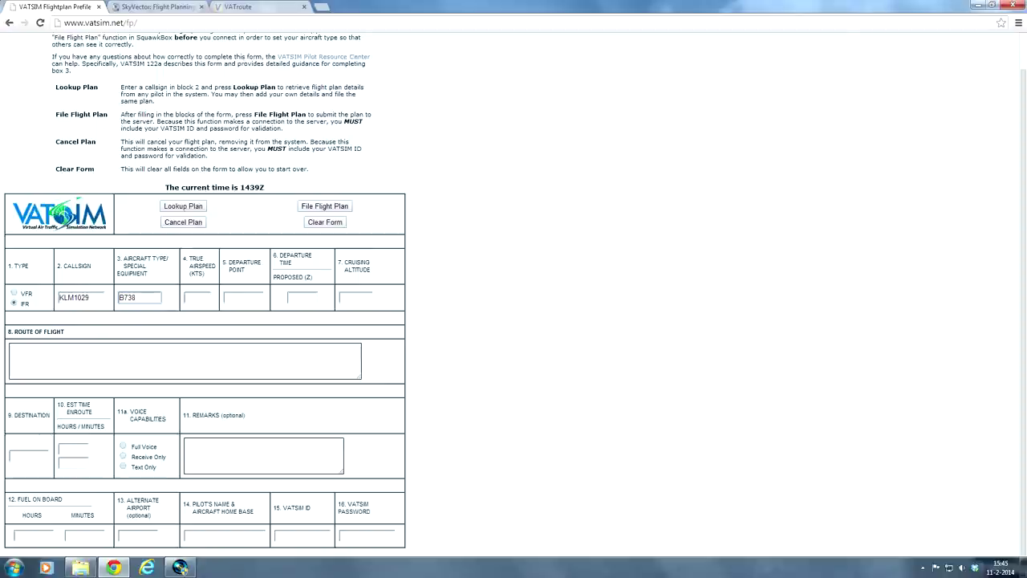
{"action": "double_click", "coordinate": [121, 298]}
{"action": "left_click", "coordinate": [198, 297]}
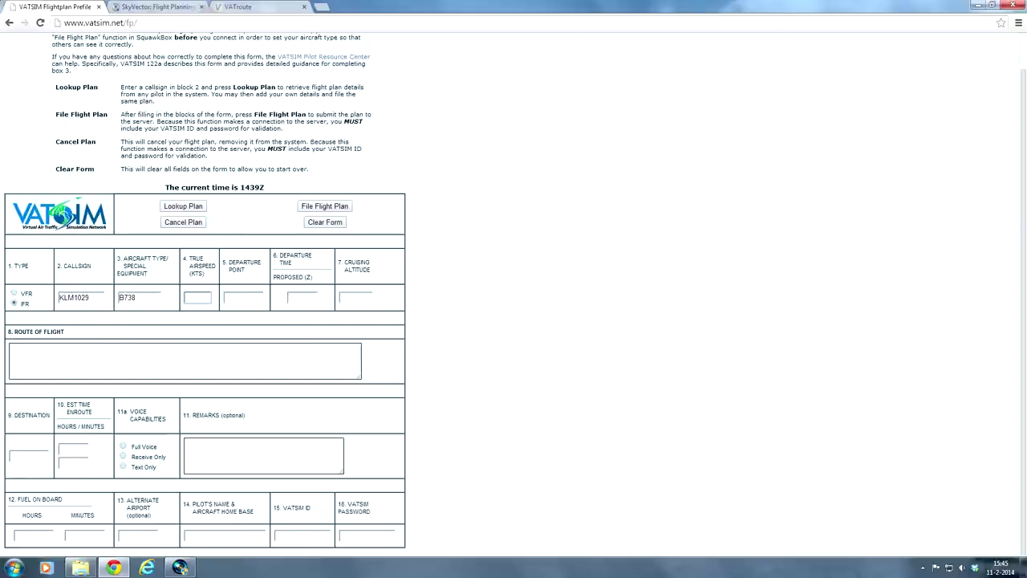
Step: Enter true airspeed 450 and departure point EHAM
{"action": "type", "text": "450"}
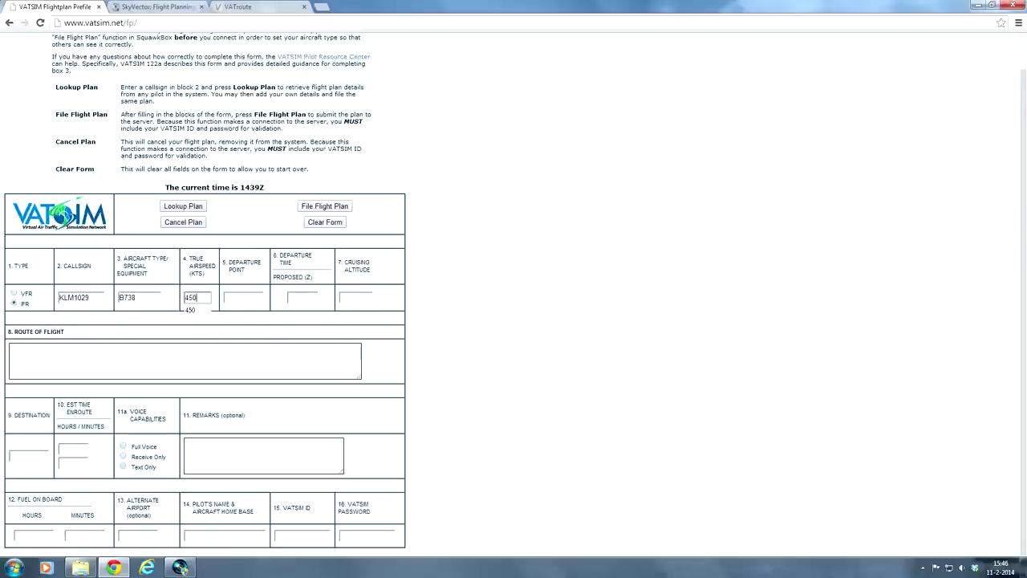
{"action": "key", "text": "Tab"}
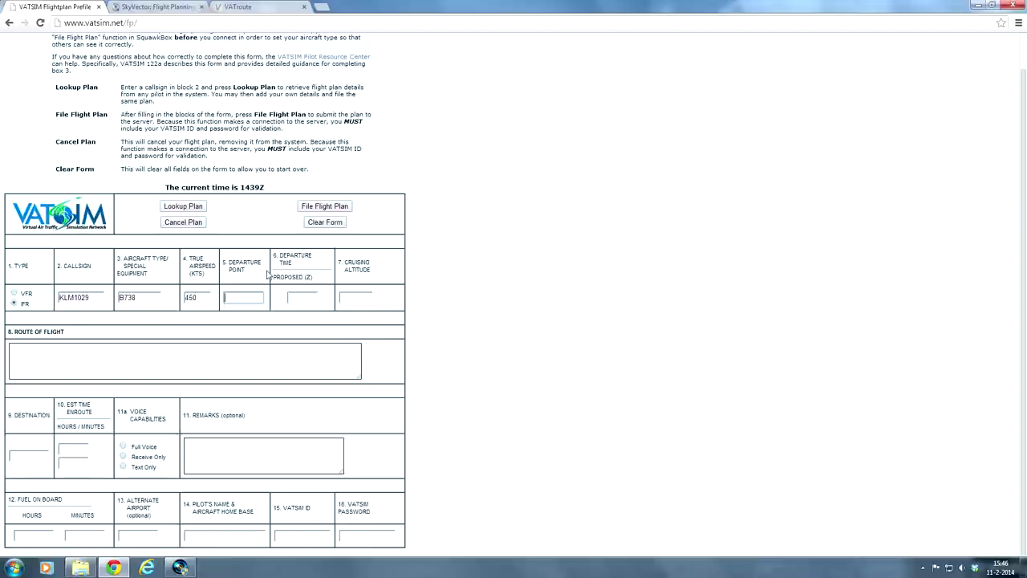
{"action": "type", "text": "EHA"}
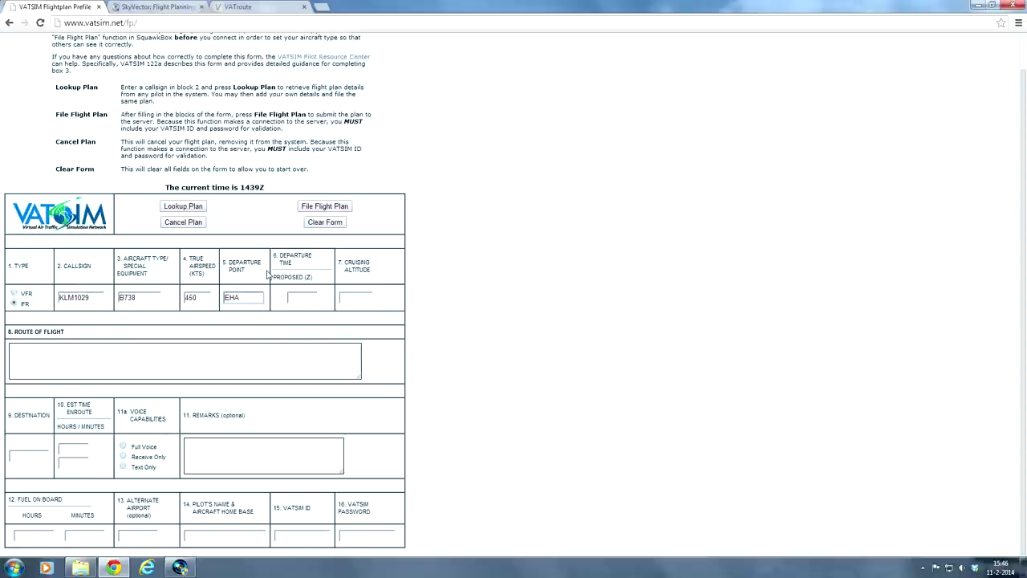
{"action": "type", "text": "M"}
{"action": "key", "text": "Tab"}
{"action": "left_click", "coordinate": [314, 279]}
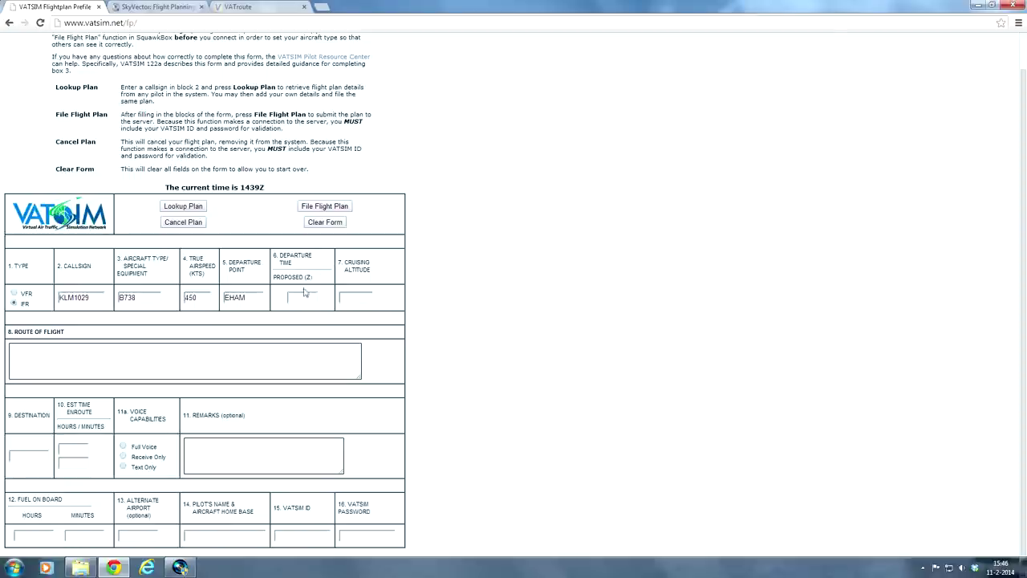
{"action": "left_click", "coordinate": [305, 294]}
{"action": "left_click", "coordinate": [302, 296]}
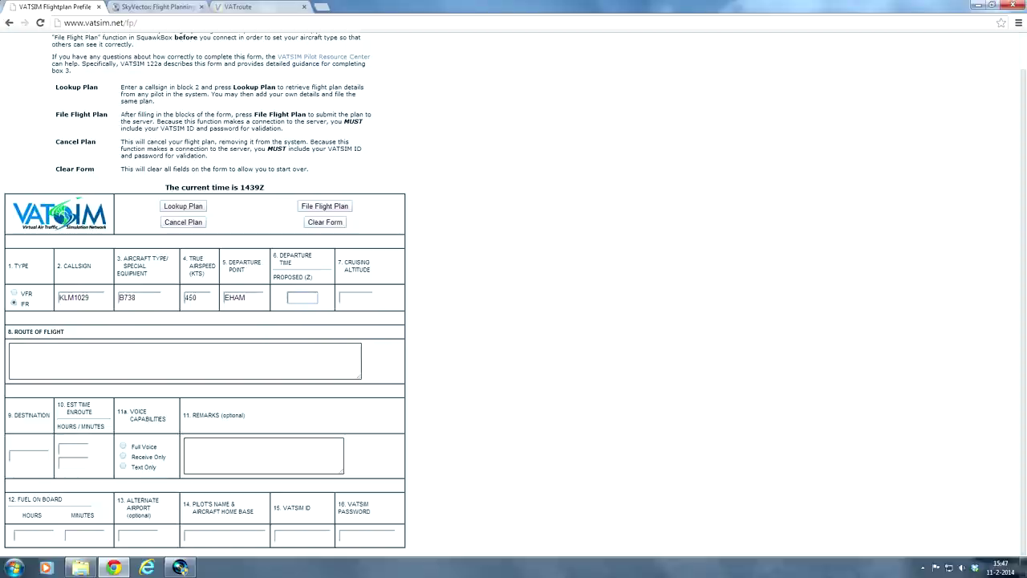
Step: Enter departure time 1900 and cruising altitude 240
{"action": "type", "text": "1900"}
{"action": "key", "text": "Tab"}
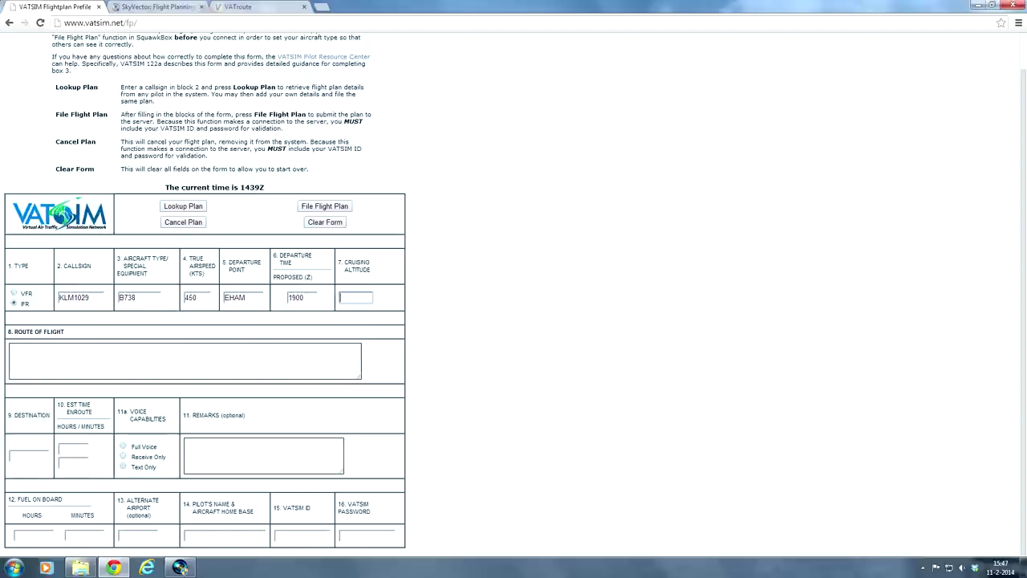
{"action": "type", "text": "240"}
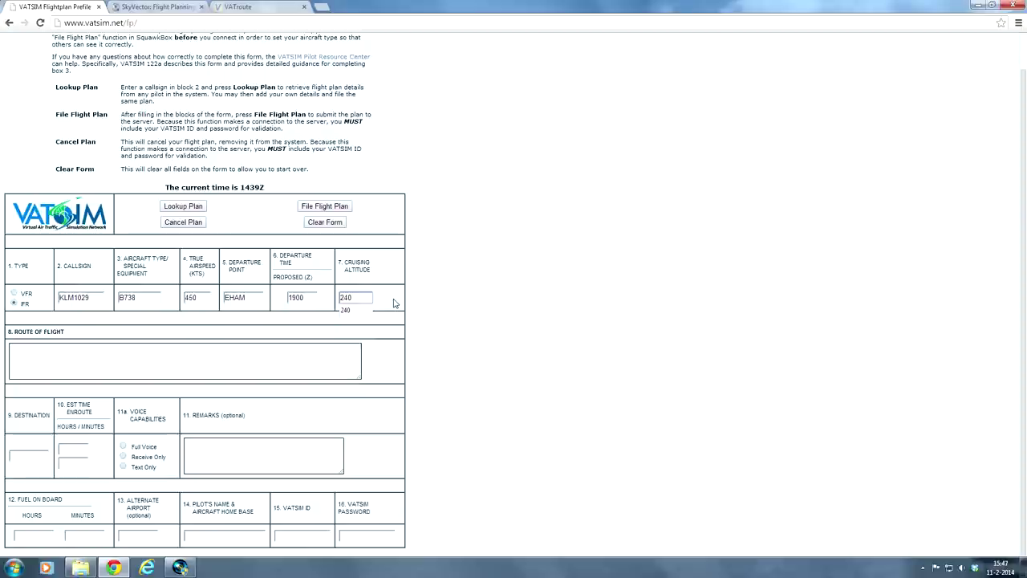
{"action": "key", "text": "Tab"}
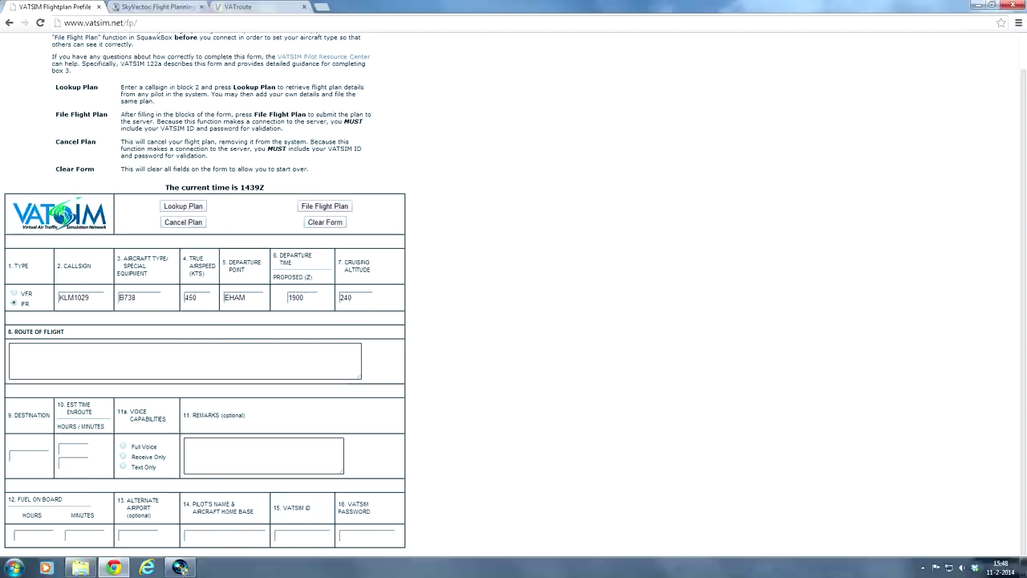
{"action": "left_click", "coordinate": [250, 9]}
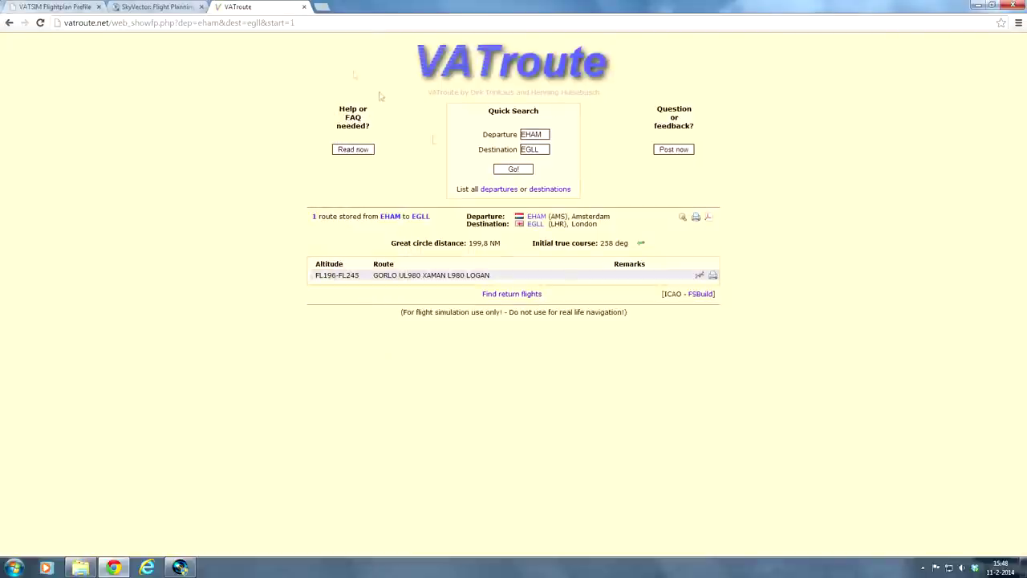
Step: Select the VATroute route GORLO UL980 XAMAN L980 LOGAN and its FL196–FL245 range
{"action": "left_click_drag", "start_coordinate": [491, 275], "coordinate": [374, 275]}
{"action": "key", "text": "ctrl+c"}
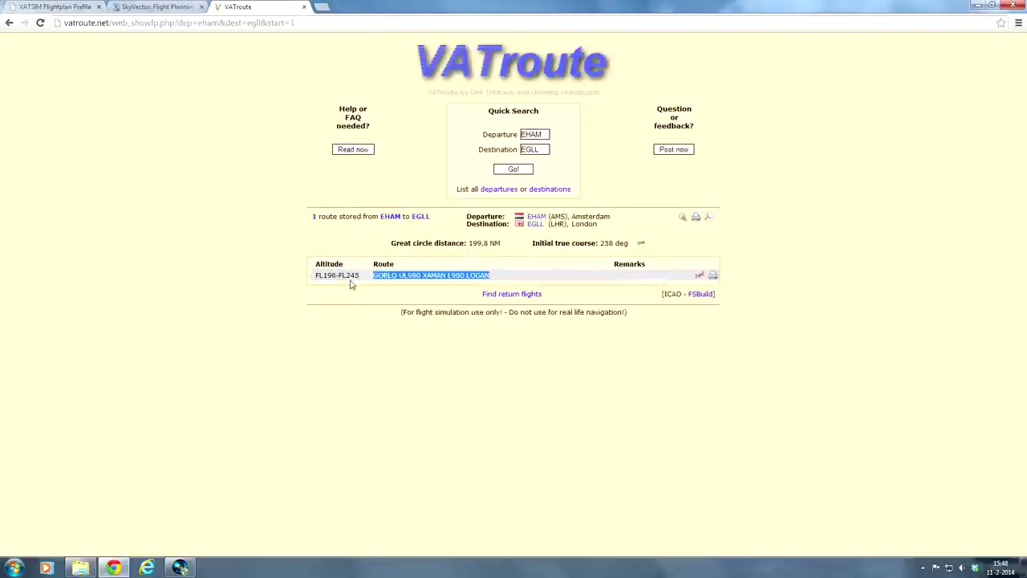
{"action": "left_click_drag", "start_coordinate": [361, 276], "coordinate": [315, 276]}
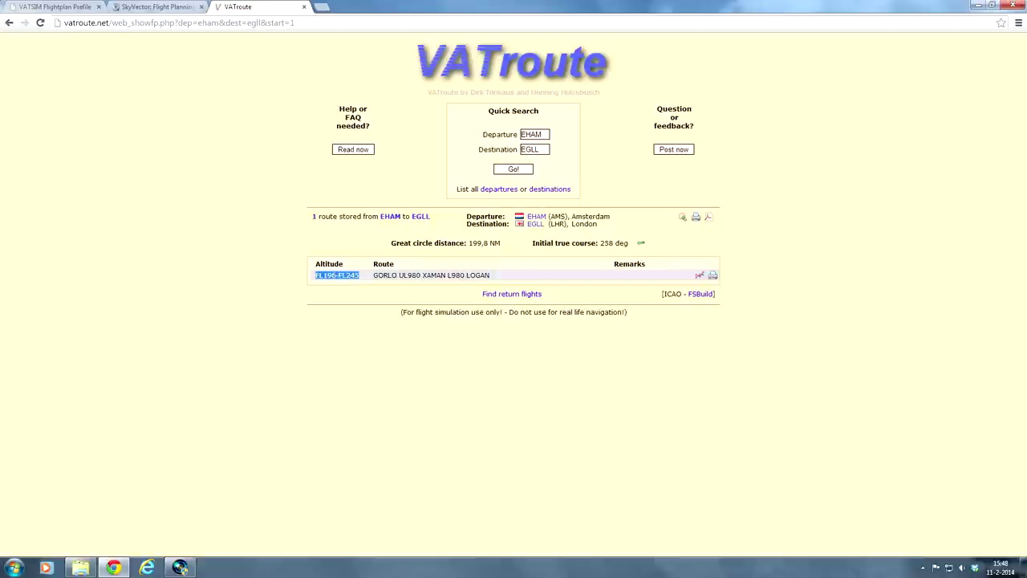
{"action": "left_click", "coordinate": [494, 281]}
Step: Paste route GORLO UL980 XAMAN L980 LOGAN into Route of Flight
{"action": "left_click", "coordinate": [94, 4]}
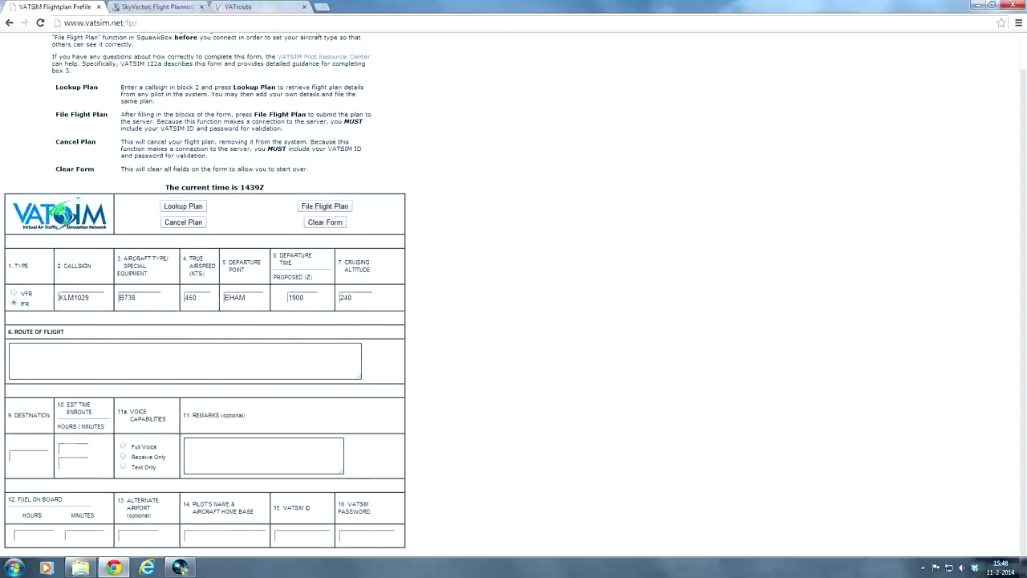
{"action": "left_click", "coordinate": [184, 359]}
{"action": "key", "text": "ctrl+v"}
Step: Enter destination EGLL and an en-route time of 0 hours 40 minutes
{"action": "left_click", "coordinate": [29, 455]}
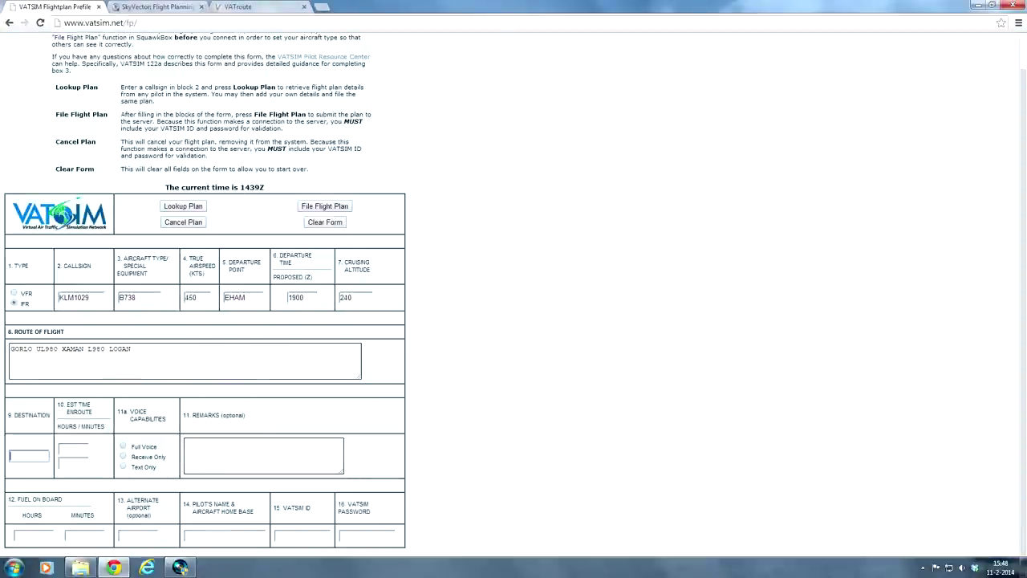
{"action": "type", "text": "EG"}
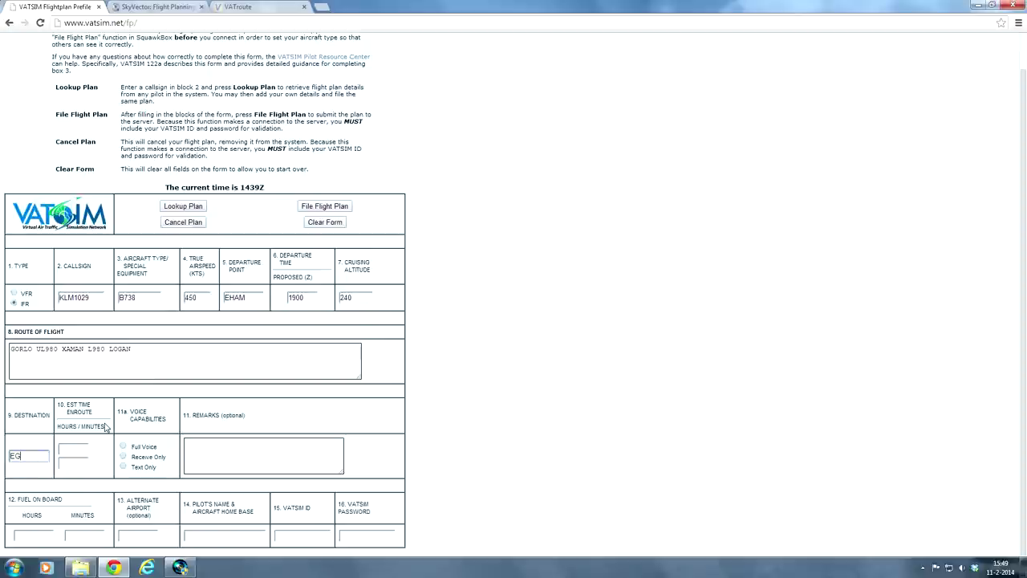
{"action": "type", "text": "LL"}
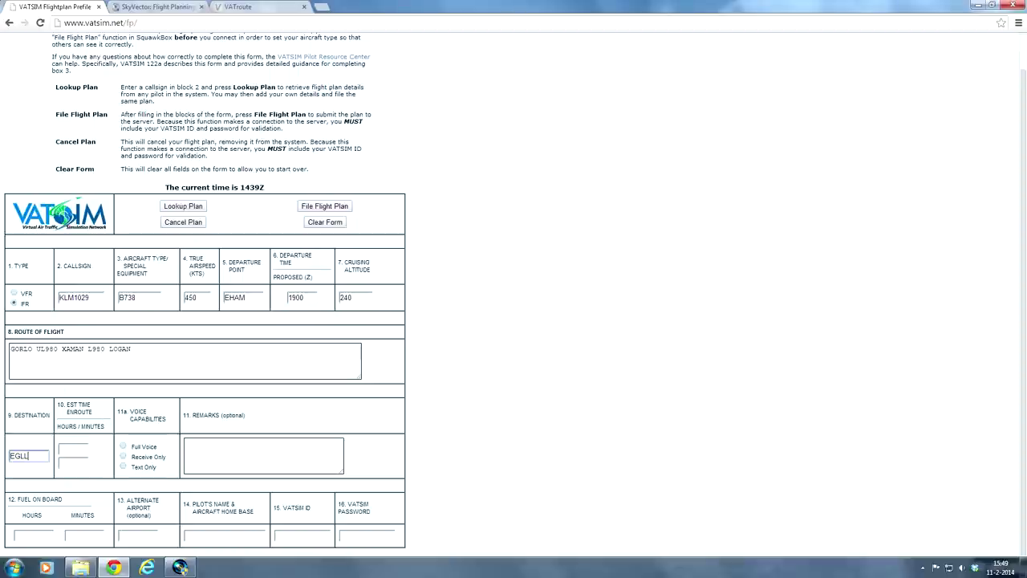
{"action": "left_click", "coordinate": [73, 449]}
{"action": "type", "text": "0"}
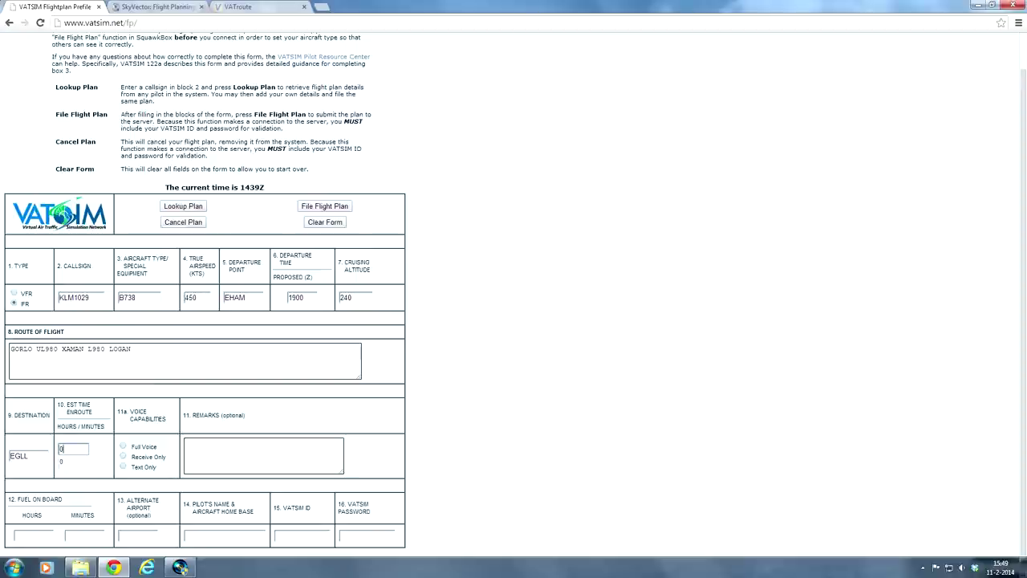
{"action": "left_click", "coordinate": [73, 463]}
{"action": "type", "text": "40"}
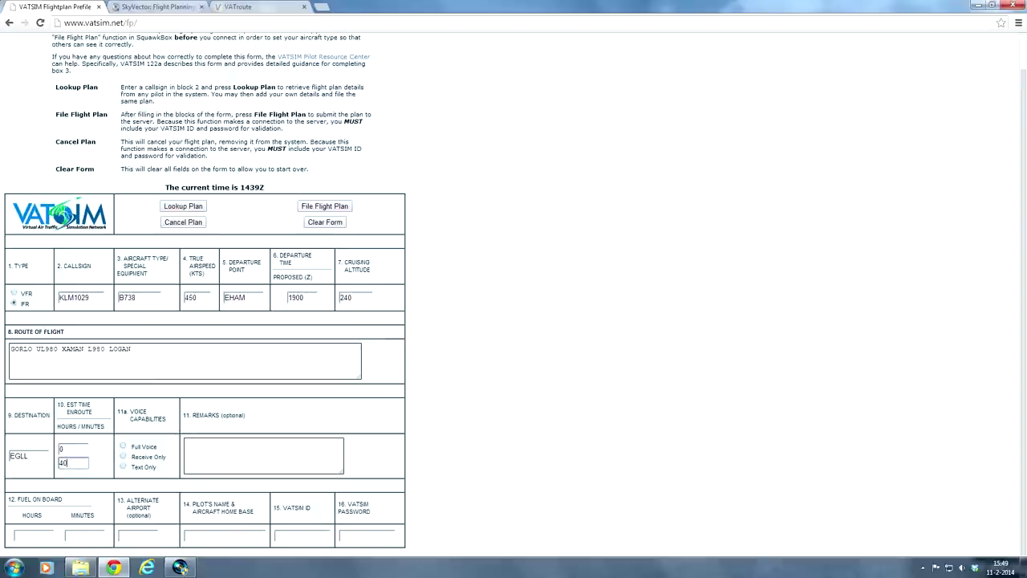
{"action": "left_click", "coordinate": [61, 448]}
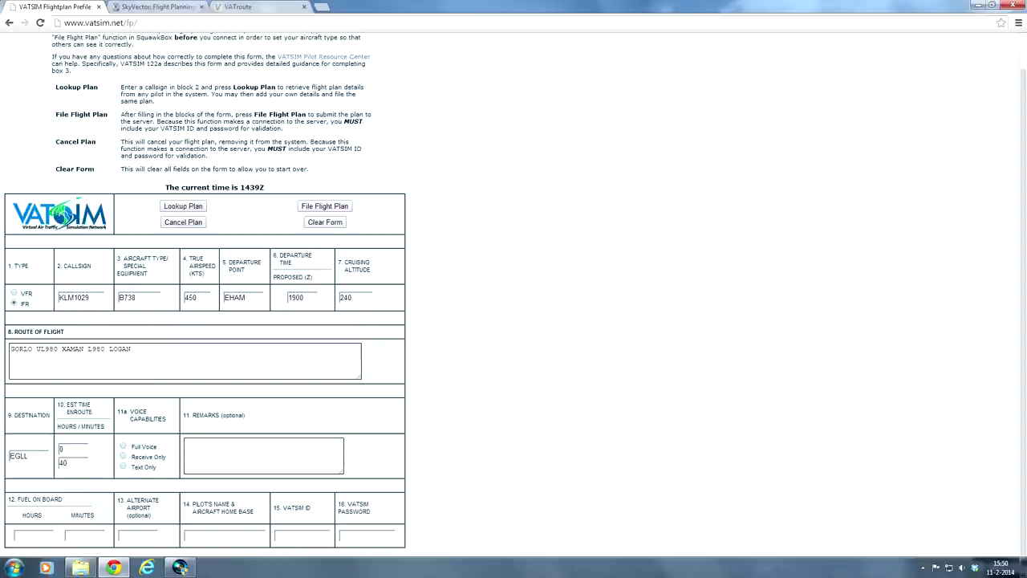
Step: Select Full Voice under 11a Voice Capabilities
{"action": "left_click", "coordinate": [123, 457]}
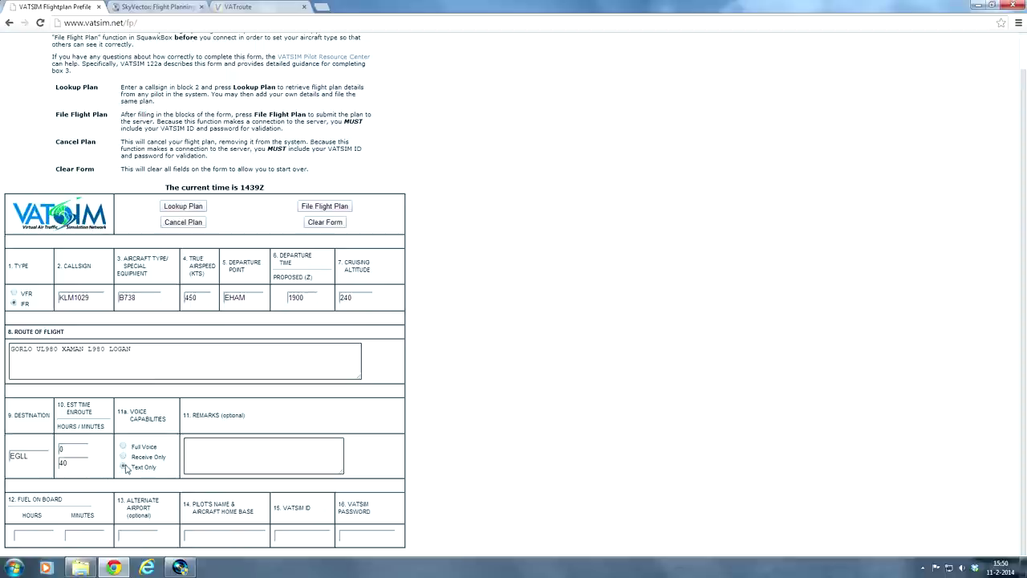
{"action": "left_click", "coordinate": [124, 467]}
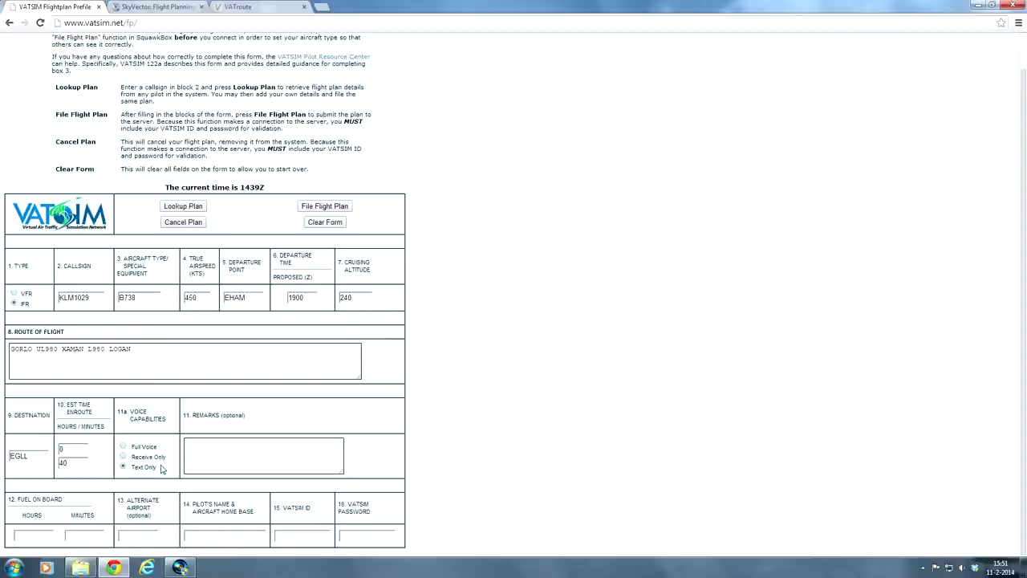
{"action": "left_click", "coordinate": [124, 447]}
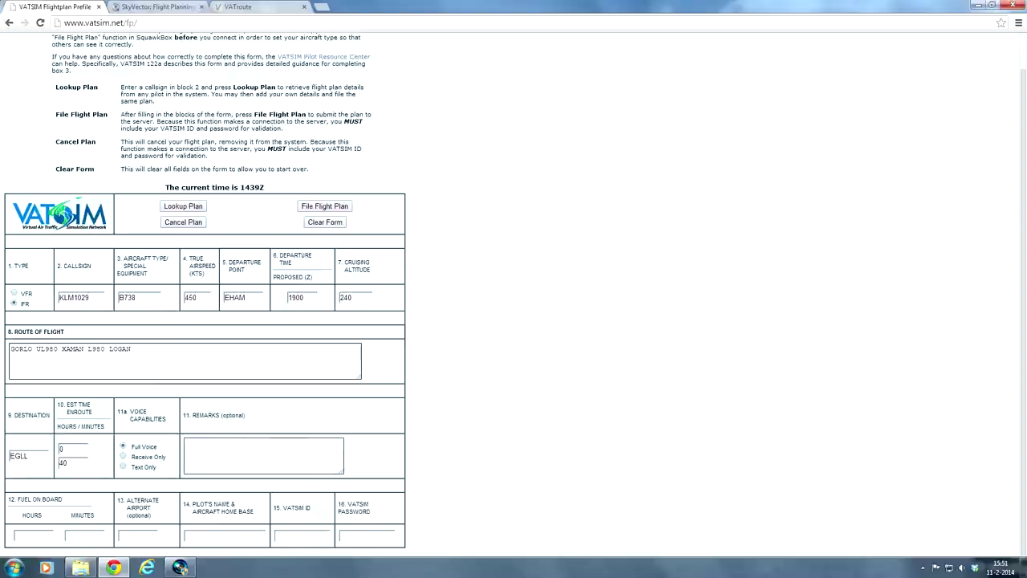
Step: Type the remark NEWBIE into the Remarks box
{"action": "type", "text": "N"}
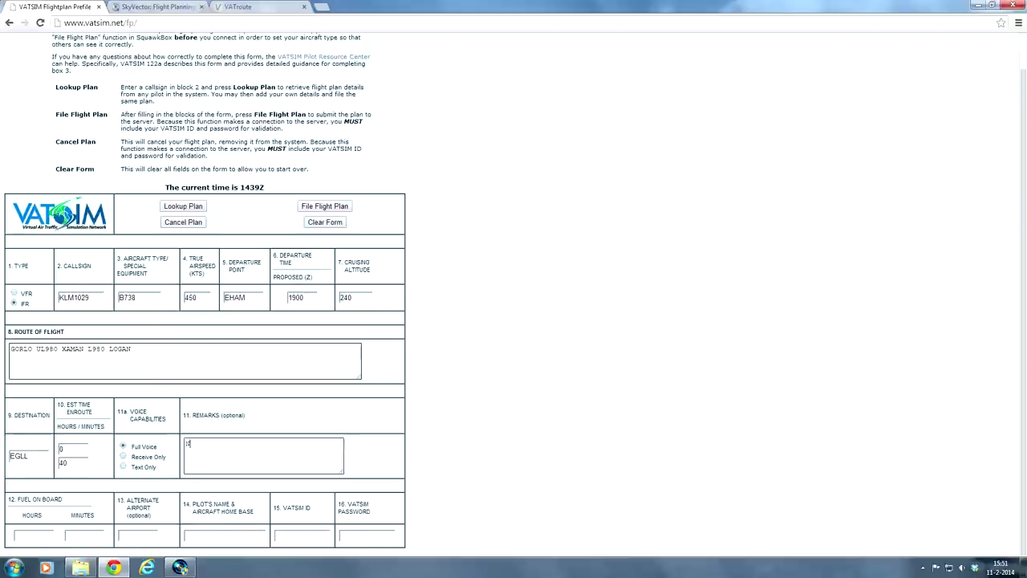
{"action": "type", "text": "EWBIE"}
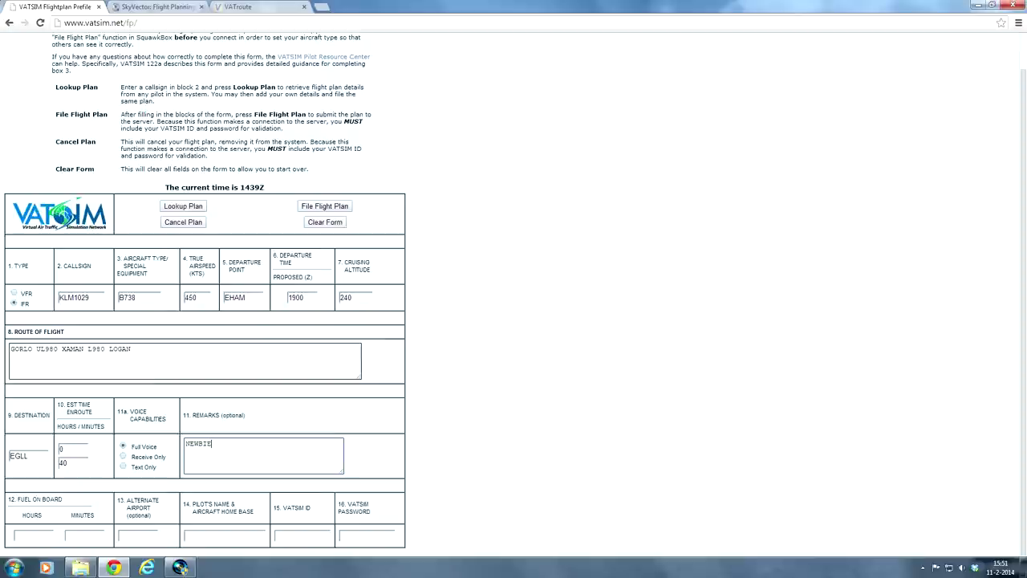
{"action": "key", "text": "ctrl+a"}
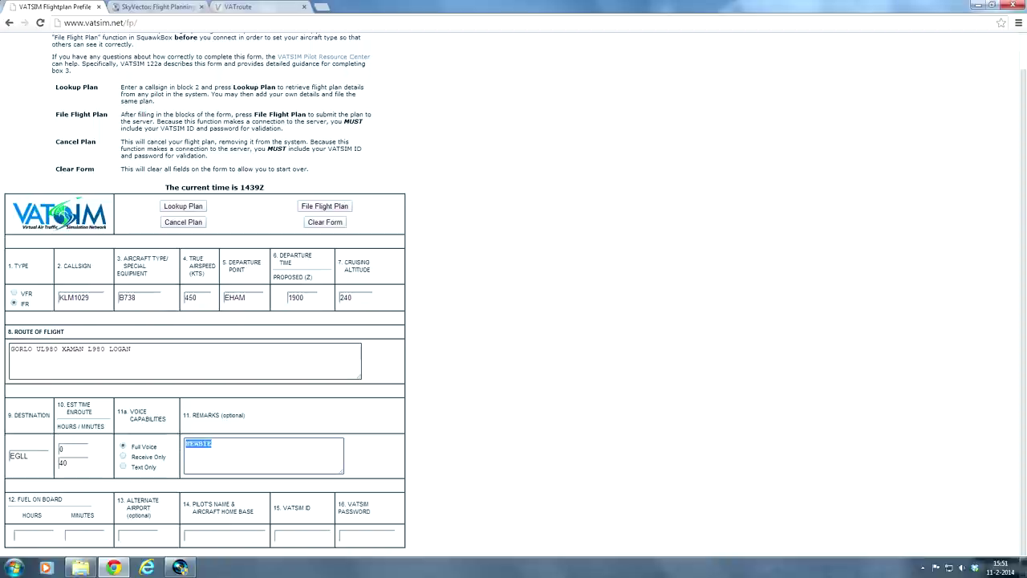
{"action": "key", "text": "Right"}
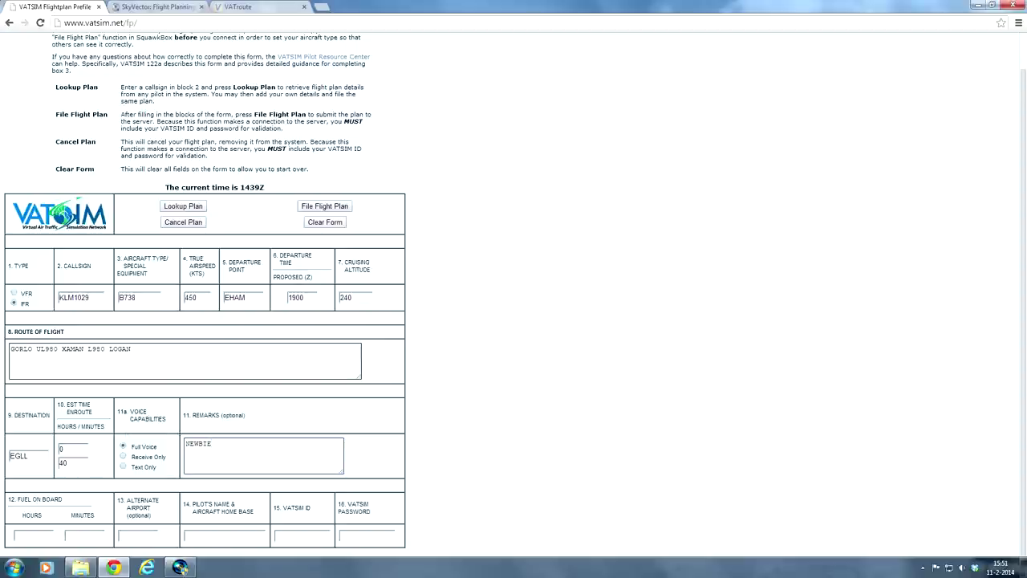
{"action": "double_click", "coordinate": [199, 443]}
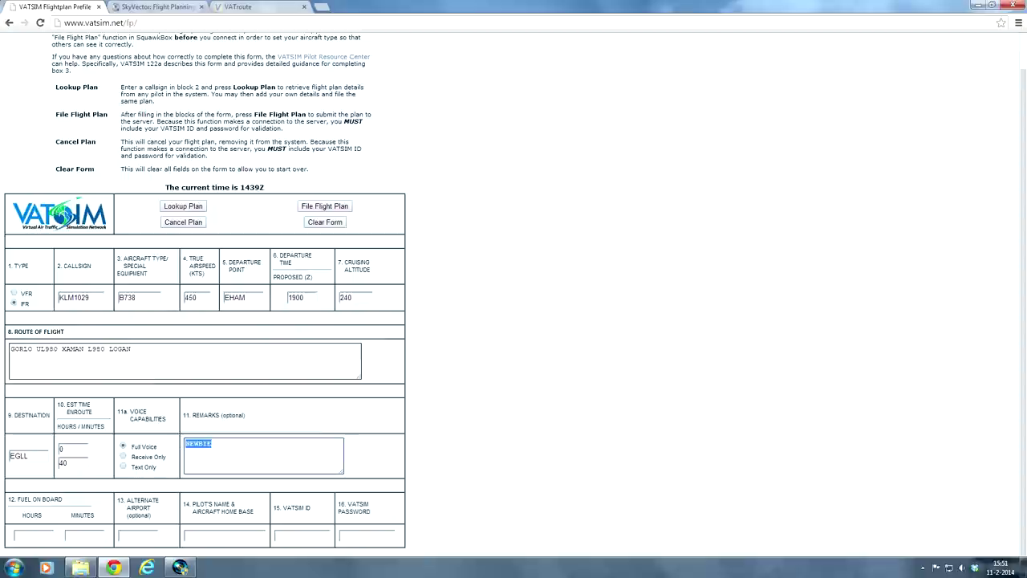
{"action": "left_click", "coordinate": [198, 443]}
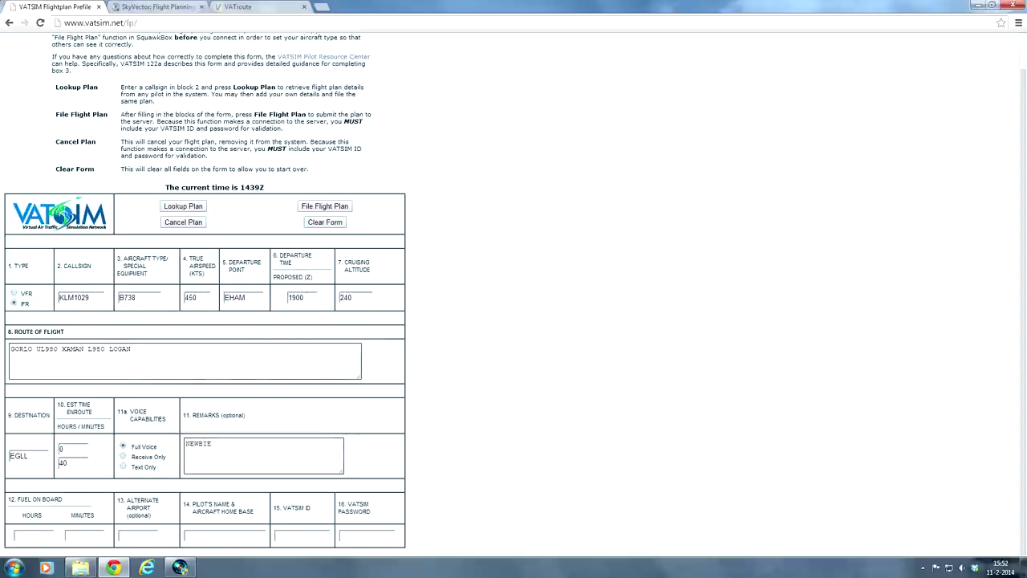
{"action": "left_click", "coordinate": [33, 535]}
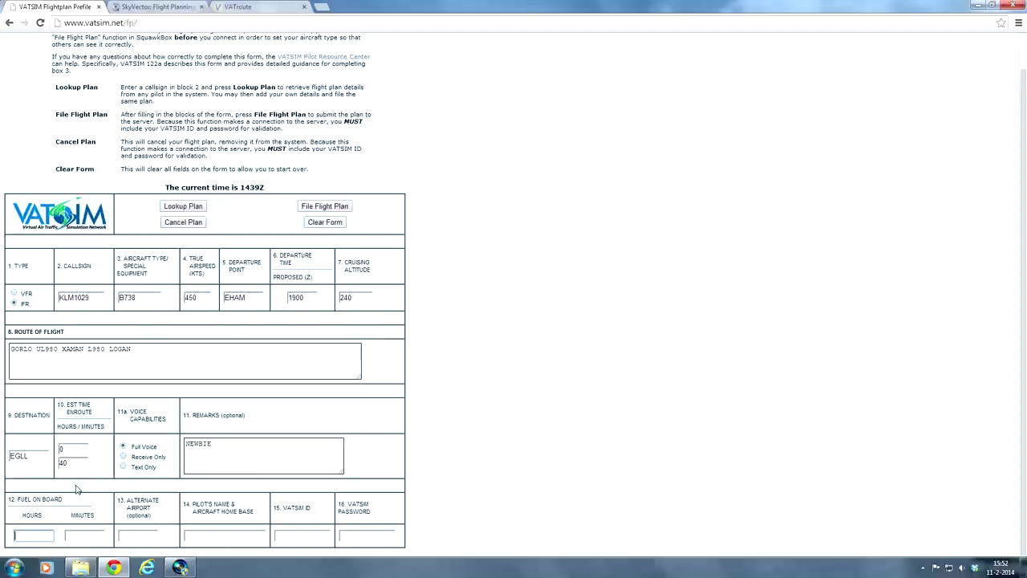
Step: Enter fuel on board 1 h 40 min and alternate airport EGKK
{"action": "type", "text": "1"}
{"action": "key", "text": "Tab"}
{"action": "type", "text": "40"}
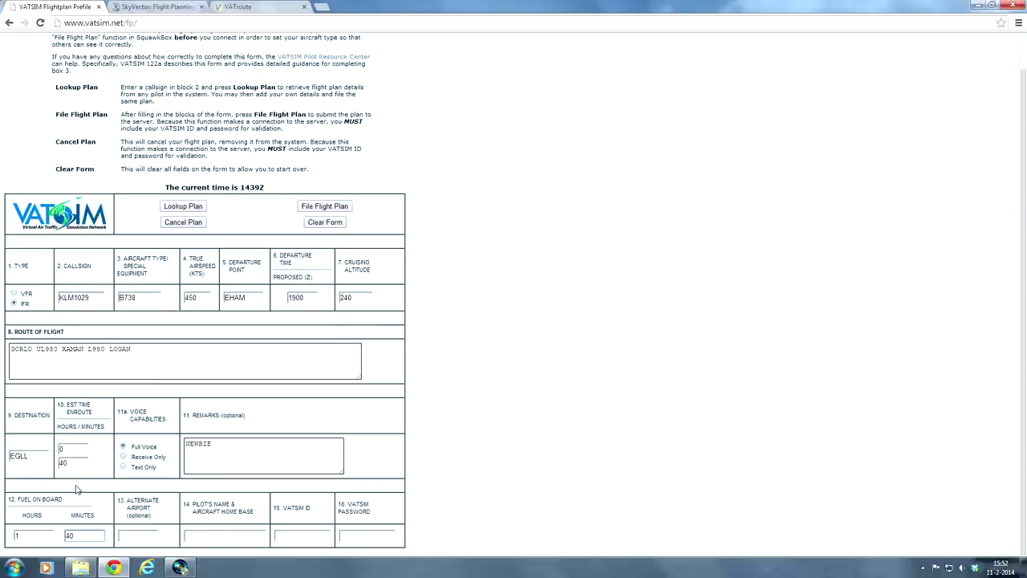
{"action": "key", "text": "Tab"}
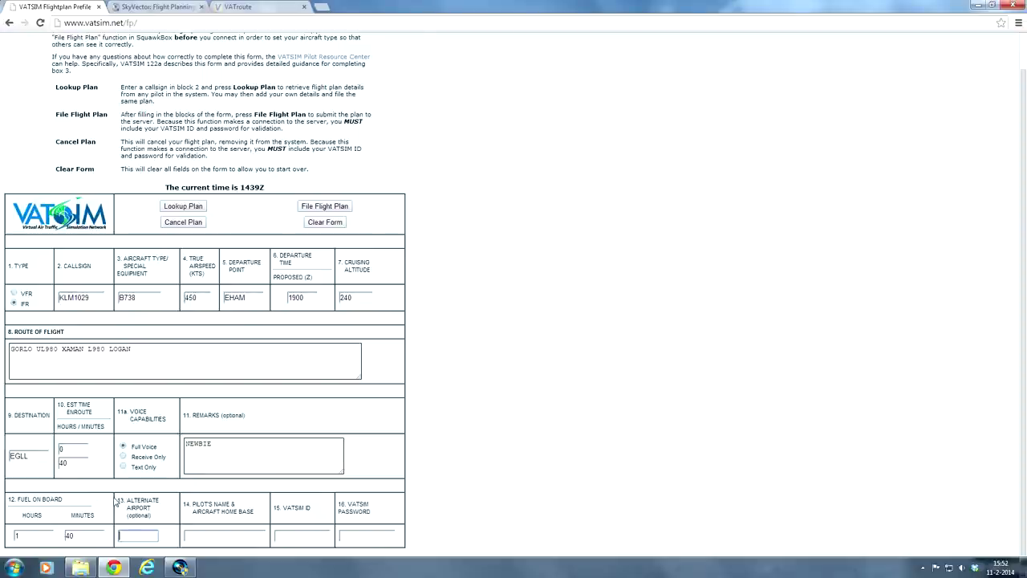
{"action": "left_click_drag", "start_coordinate": [37, 456], "coordinate": [4, 464]}
{"action": "key", "text": "Tab"}
{"action": "left_click", "coordinate": [138, 535]}
{"action": "key", "text": "Down"}
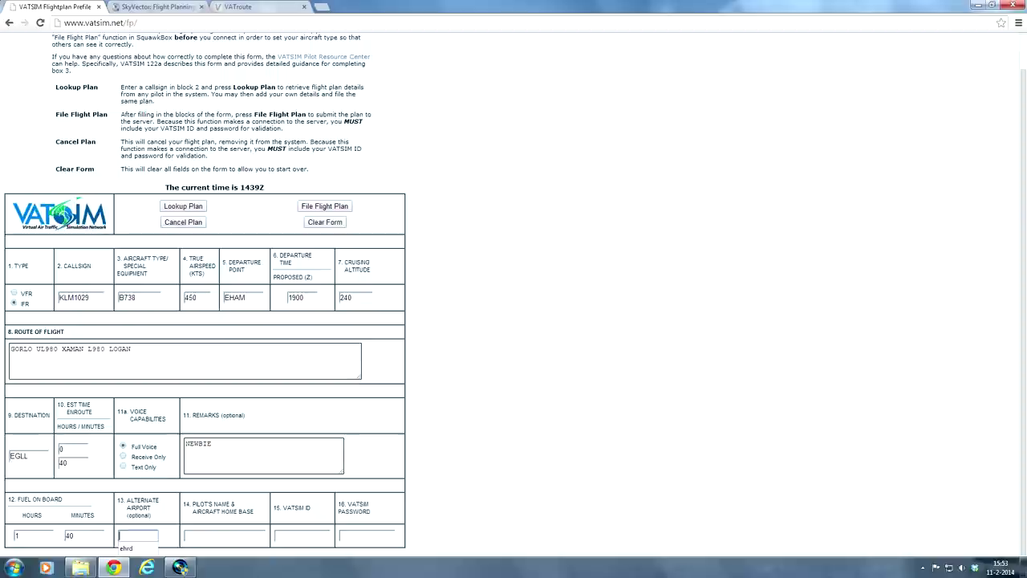
{"action": "type", "text": "EGKK"}
Step: Enter the pilot's name followed by home base EGLL, then move on to the VATSIM ID and password fields
{"action": "left_click", "coordinate": [225, 536]}
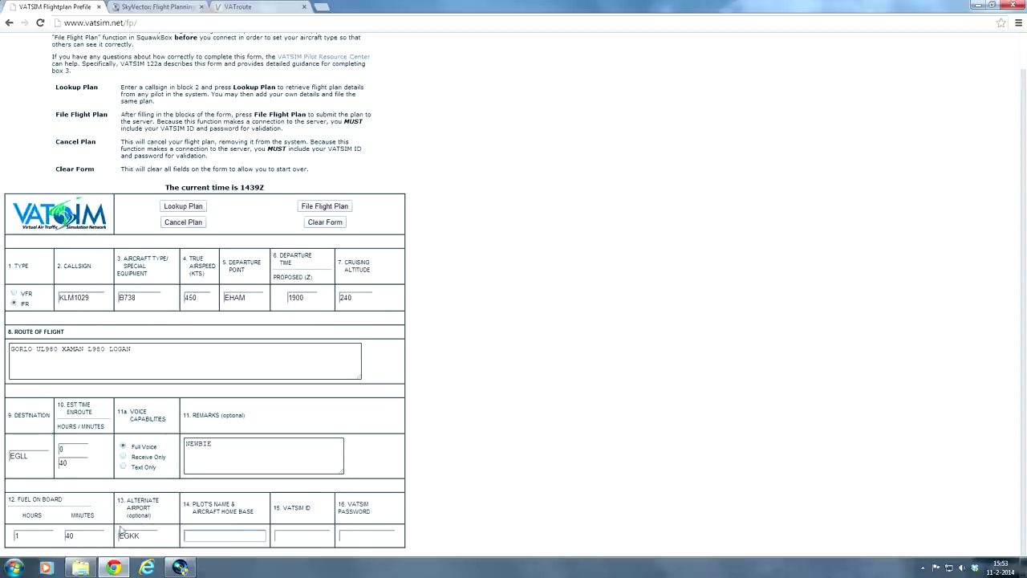
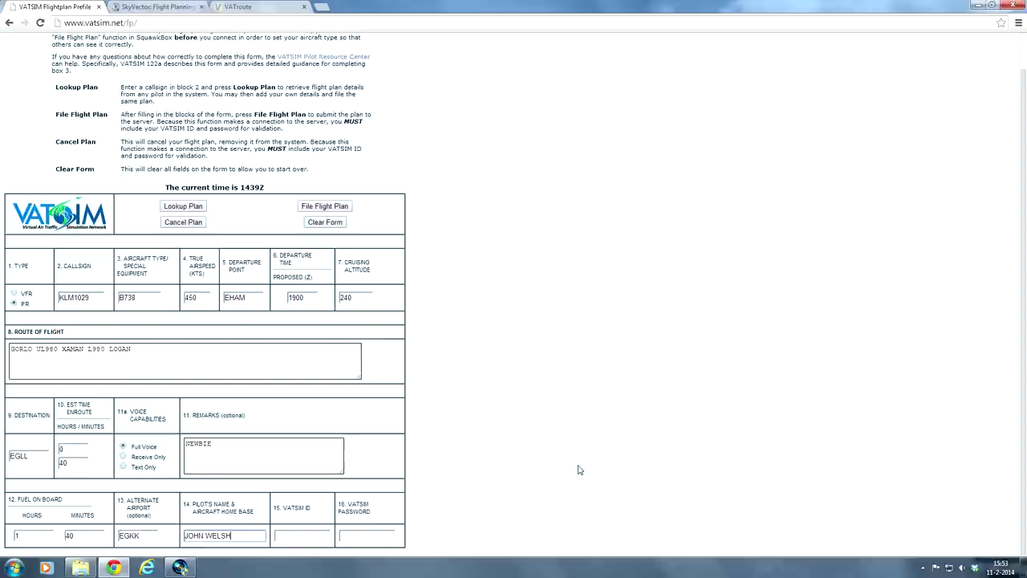
{"action": "key", "text": "shift+Left"}
{"action": "key", "text": "shift+Left"}
{"action": "key", "text": "shift+Home"}
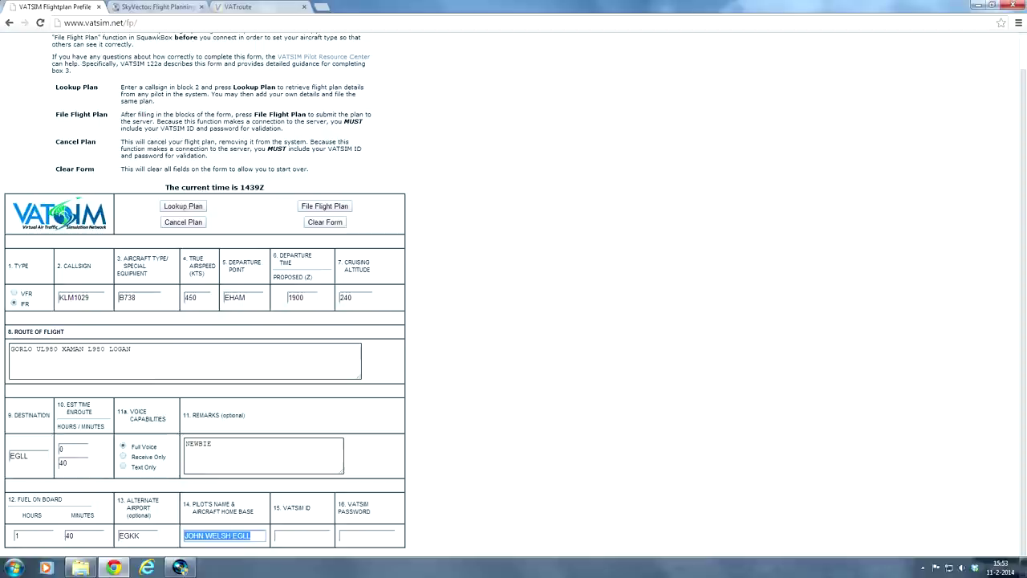
{"action": "key", "text": "ctrl+shift+Right"}
{"action": "key", "text": "End"}
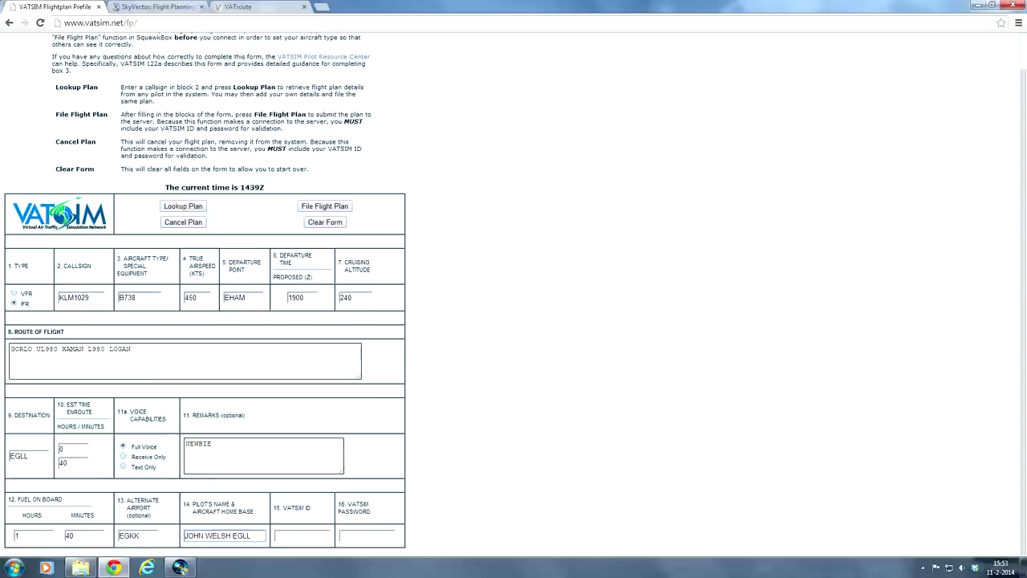
{"action": "left_click", "coordinate": [301, 536]}
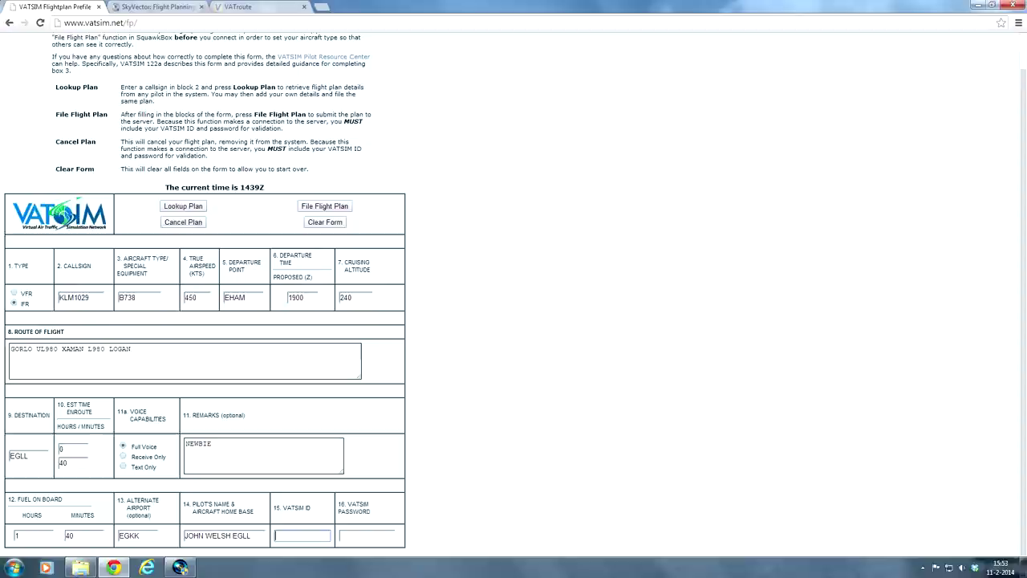
{"action": "left_click", "coordinate": [367, 536]}
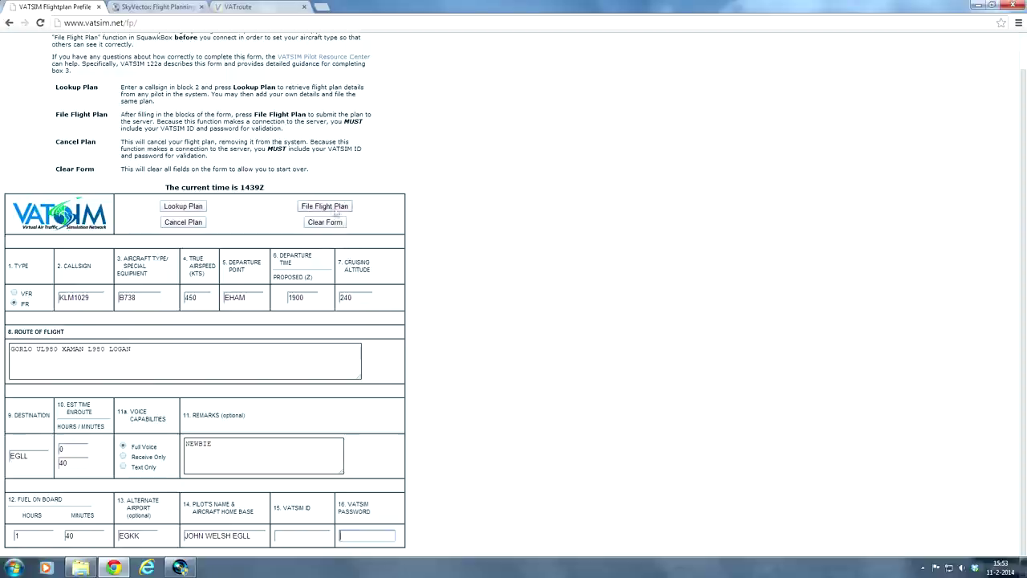
{"action": "left_click", "coordinate": [446, 268]}
{"action": "key", "text": "Tab"}
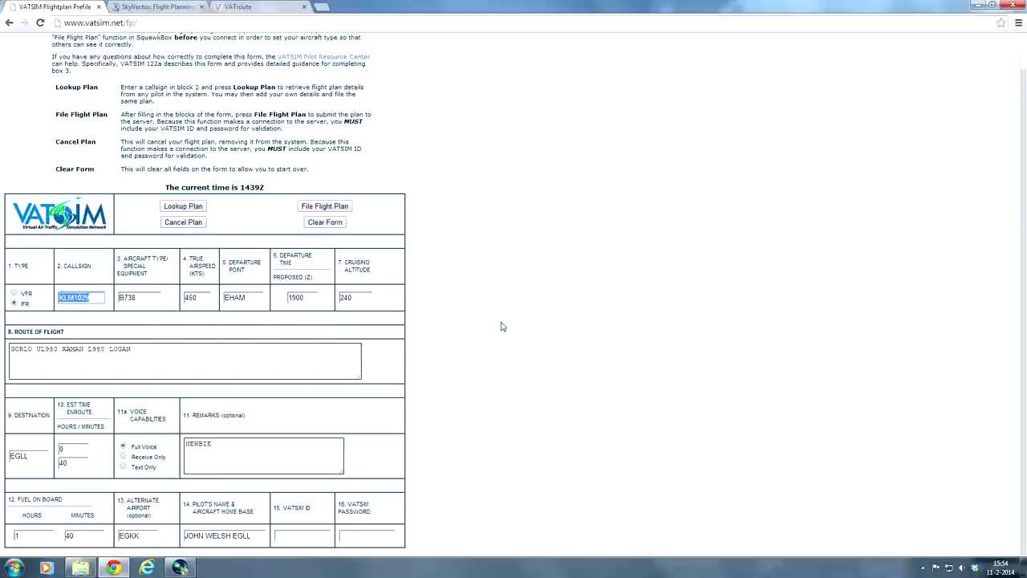
{"action": "left_click", "coordinate": [502, 325]}
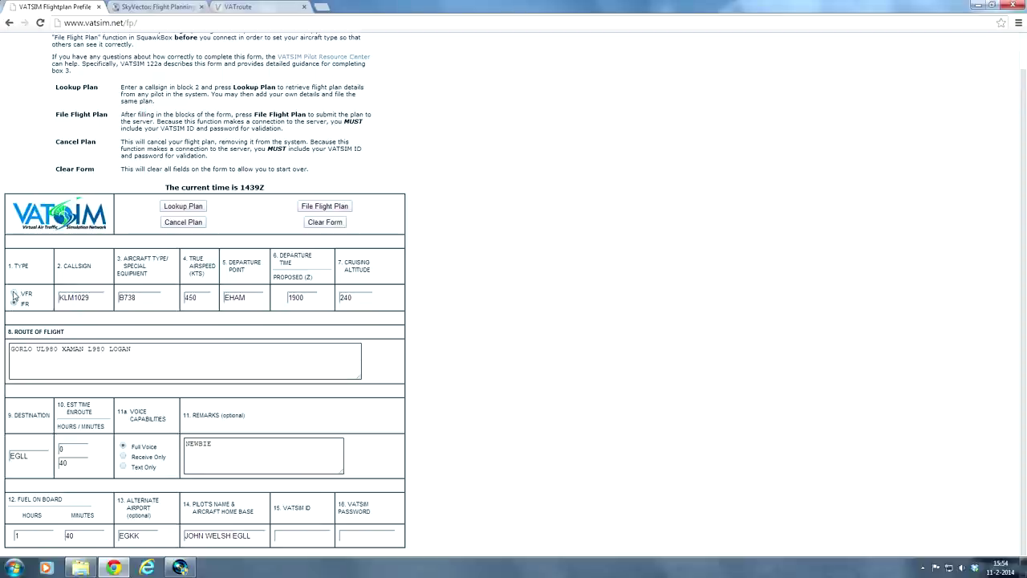
{"action": "left_click", "coordinate": [14, 294]}
Step: Replace callsign KLM1029 with PH-BYA
{"action": "key", "text": "Tab"}
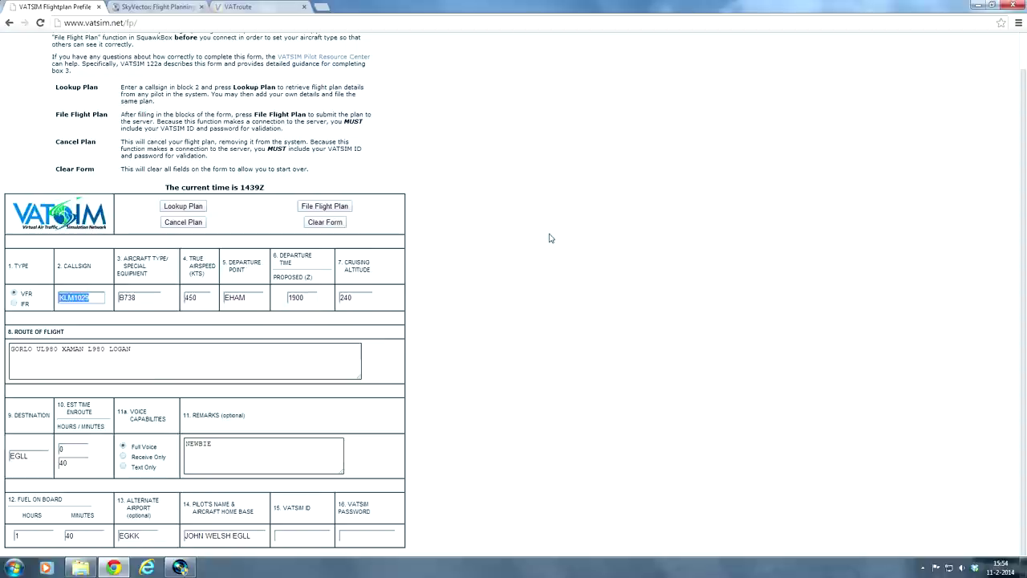
{"action": "type", "text": "PH-"}
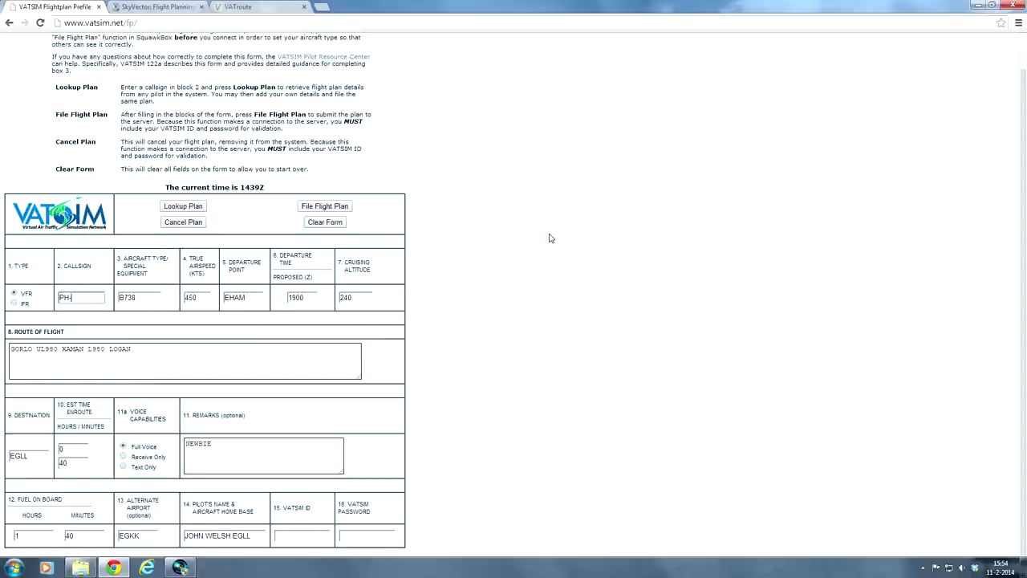
{"action": "type", "text": "BYA"}
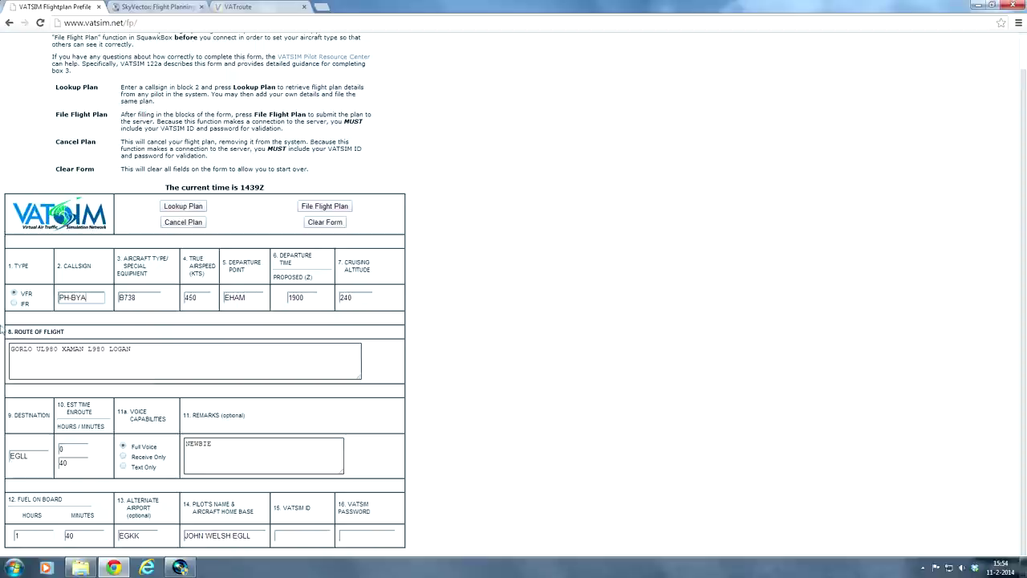
{"action": "left_click", "coordinate": [6, 330]}
{"action": "key", "text": "Tab"}
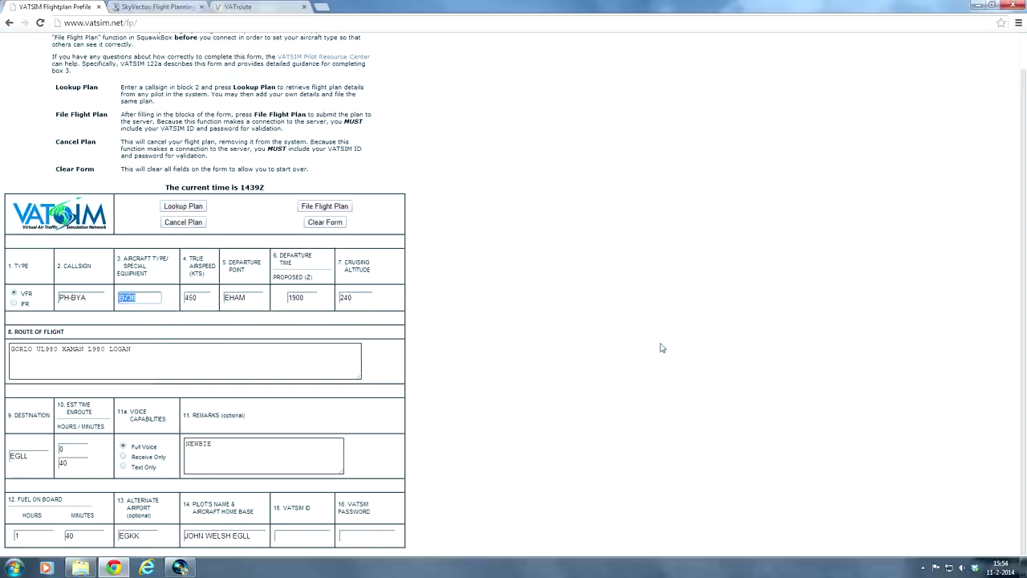
Step: Enter aircraft type BE58, true airspeed 180 and cruising altitude 2000, keeping EHAM and 1900
{"action": "type", "text": "BE"}
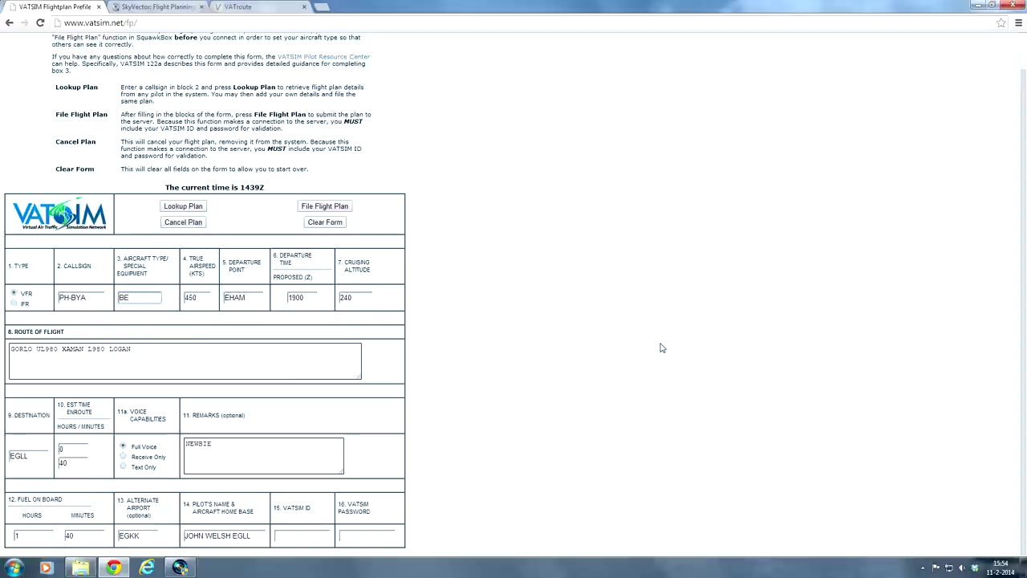
{"action": "type", "text": "58"}
{"action": "key", "text": "Tab"}
{"action": "type", "text": "1"}
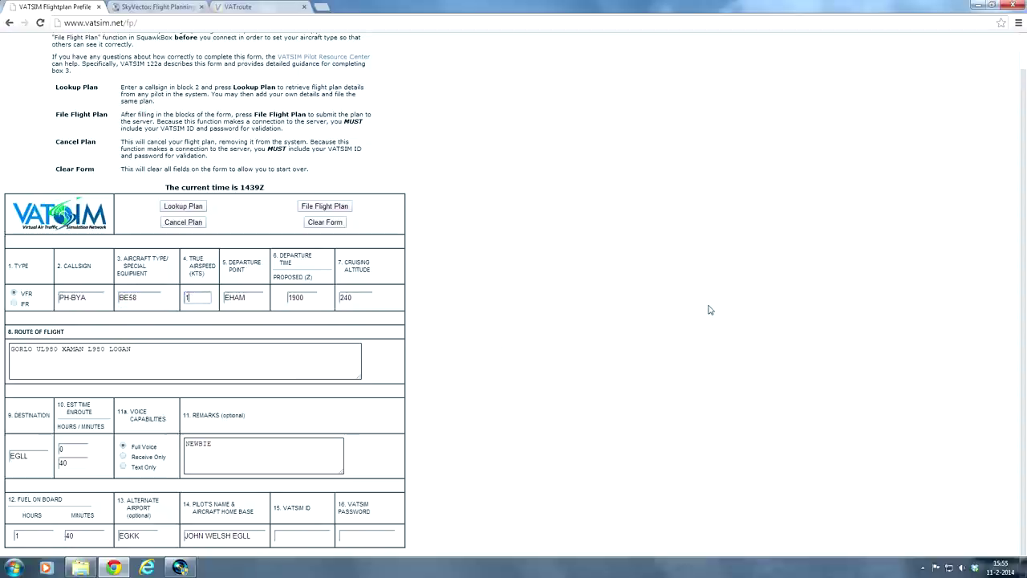
{"action": "type", "text": "8"}
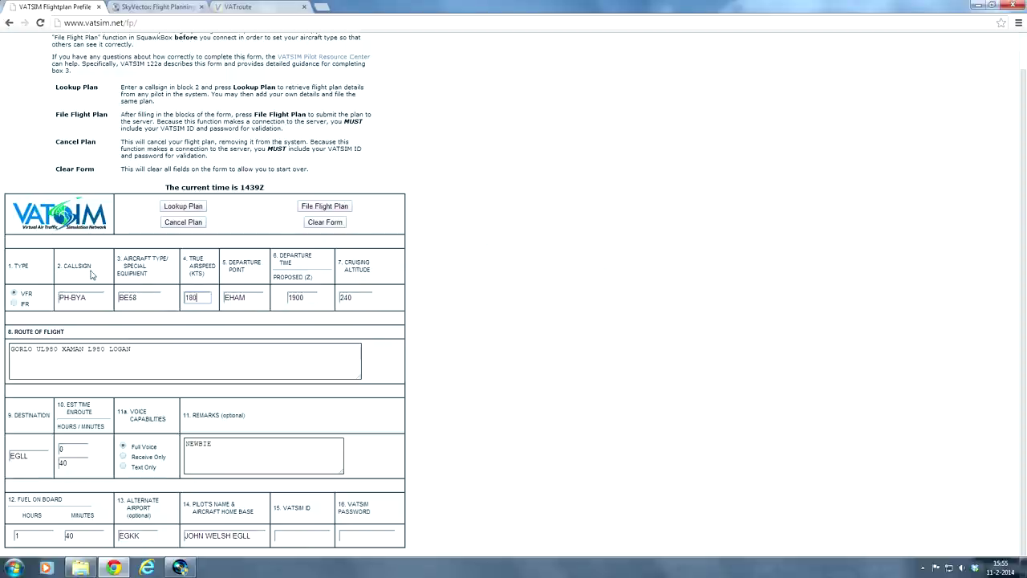
{"action": "type", "text": "0"}
{"action": "key", "text": "Tab"}
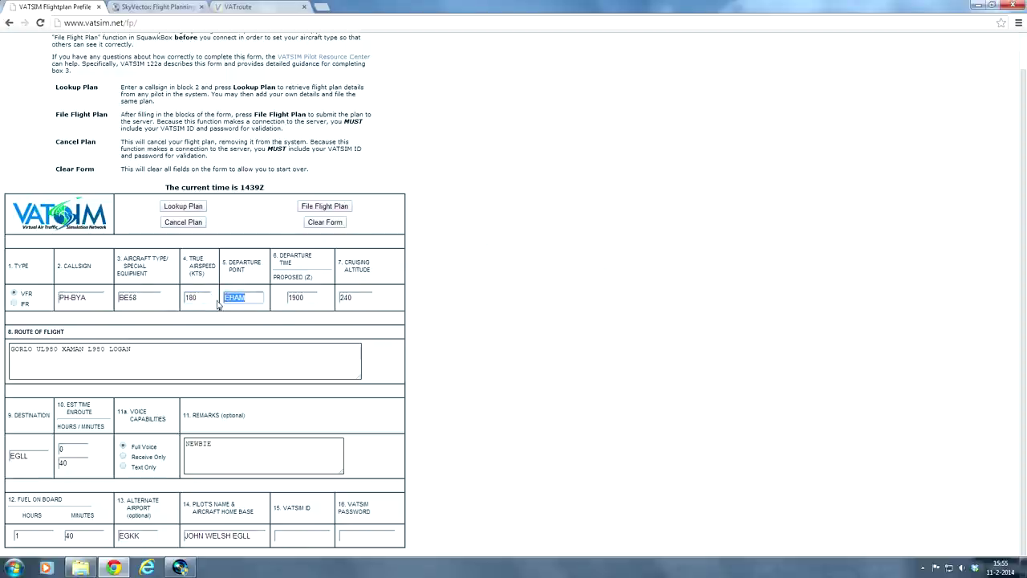
{"action": "key", "text": "Tab"}
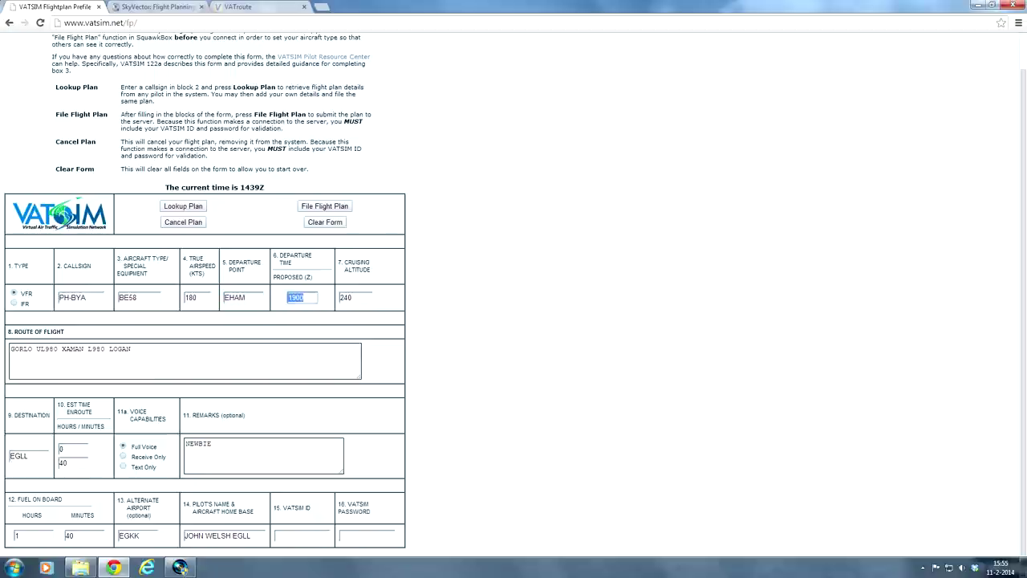
{"action": "key", "text": "Tab"}
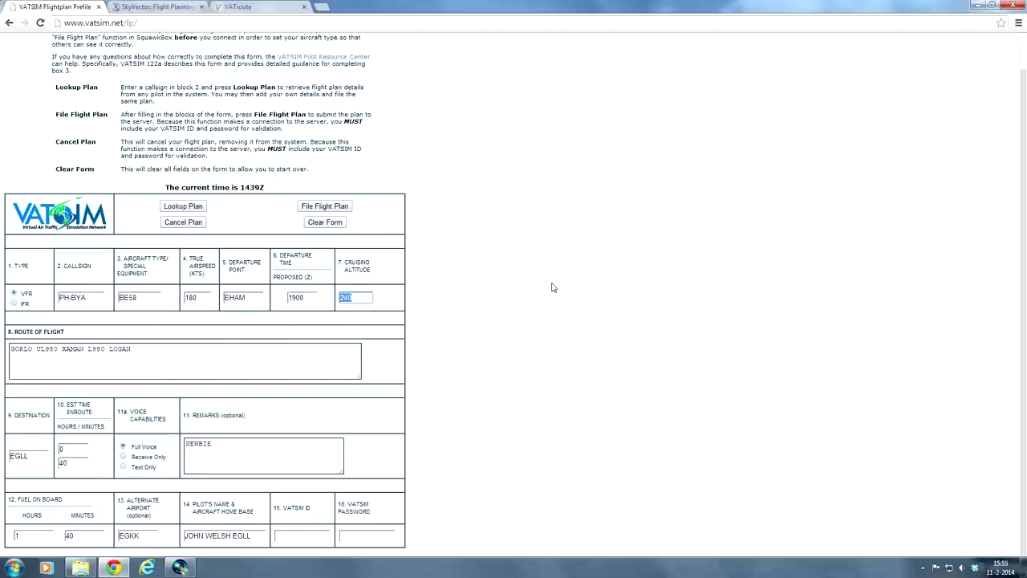
{"action": "type", "text": "2000"}
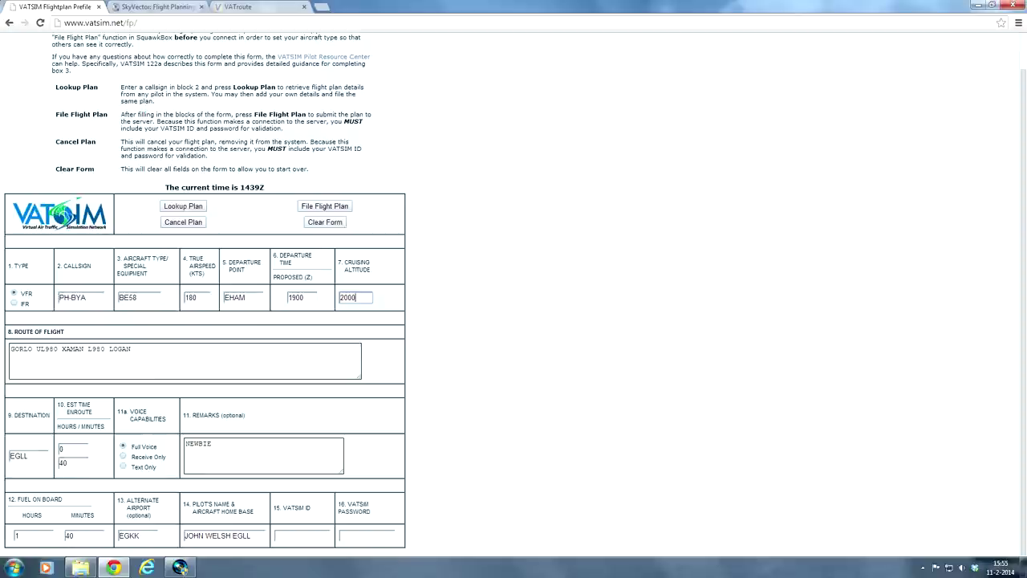
Step: Select and delete the old route GORLO UL980 XAMAN L980 LOGAN
{"action": "left_click", "coordinate": [132, 349]}
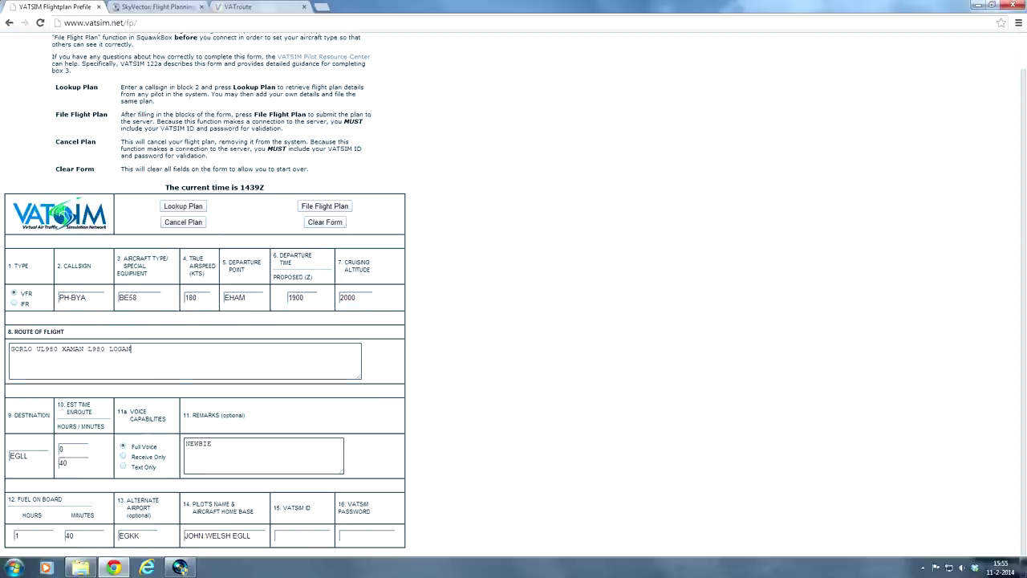
{"action": "left_click_drag", "start_coordinate": [131, 349], "coordinate": [90, 349]}
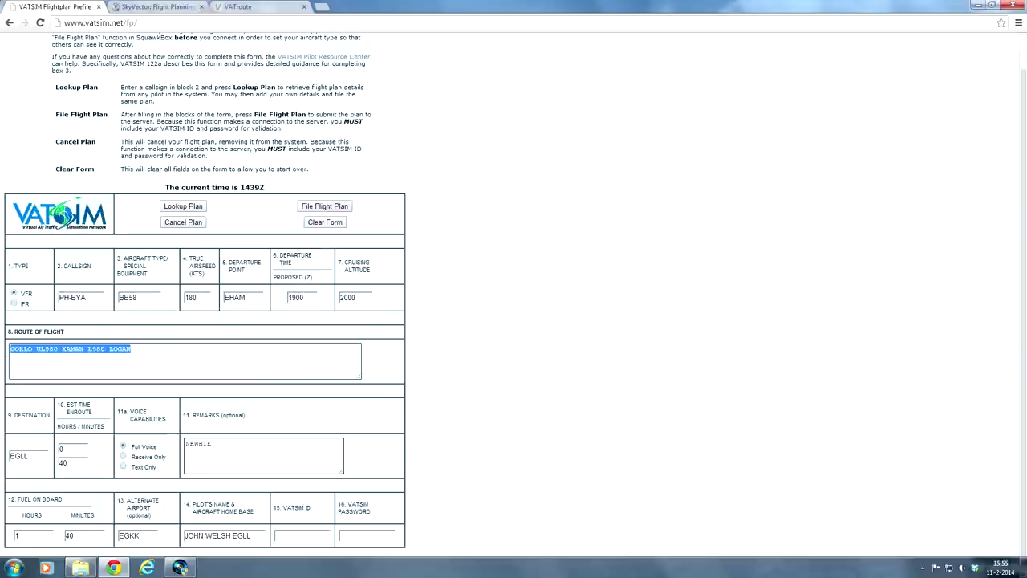
{"action": "left_click", "coordinate": [129, 348]}
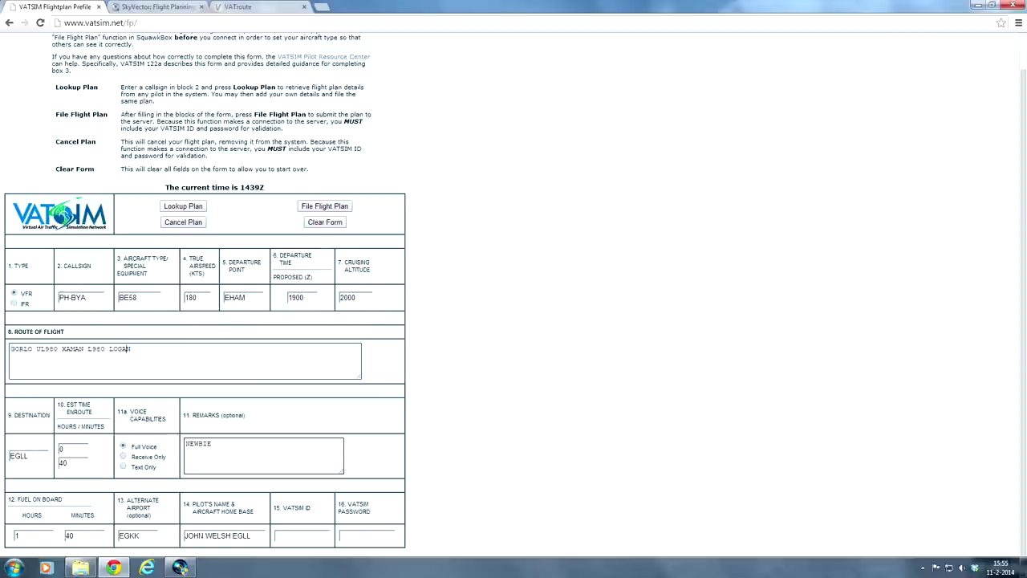
{"action": "left_click_drag", "start_coordinate": [129, 348], "coordinate": [5, 361]}
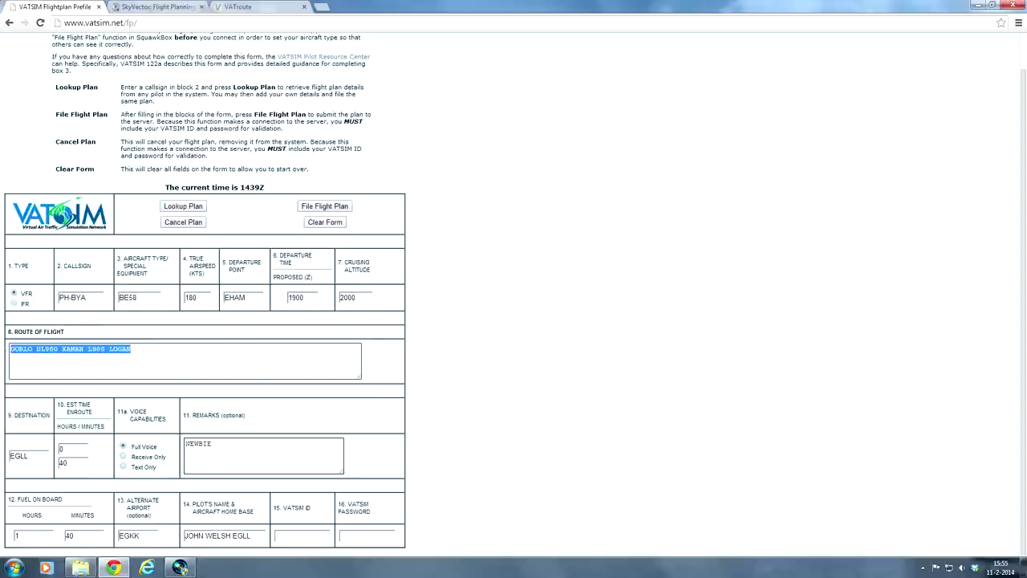
{"action": "left_click", "coordinate": [131, 349]}
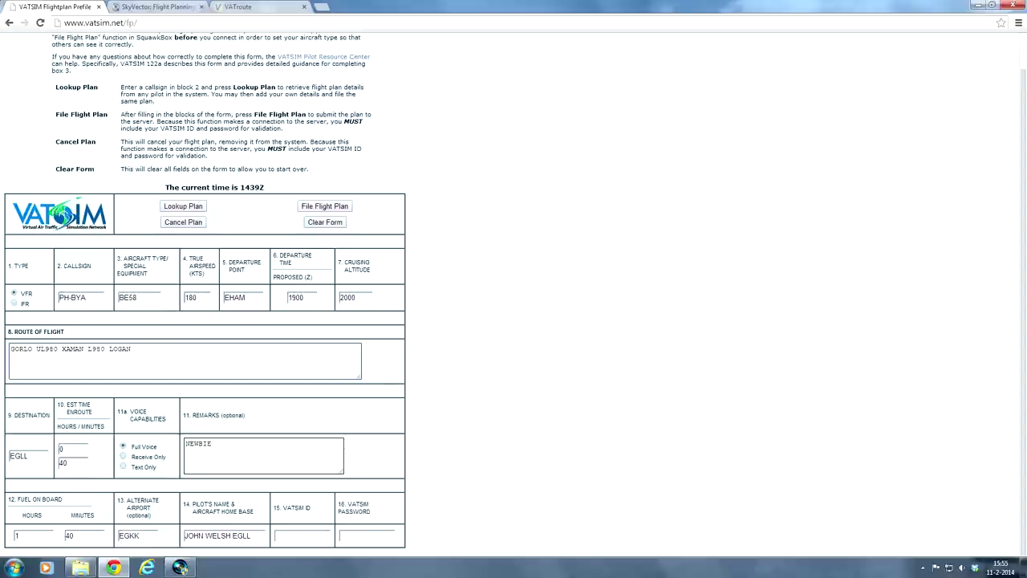
{"action": "left_click_drag", "start_coordinate": [132, 348], "coordinate": [2, 360]}
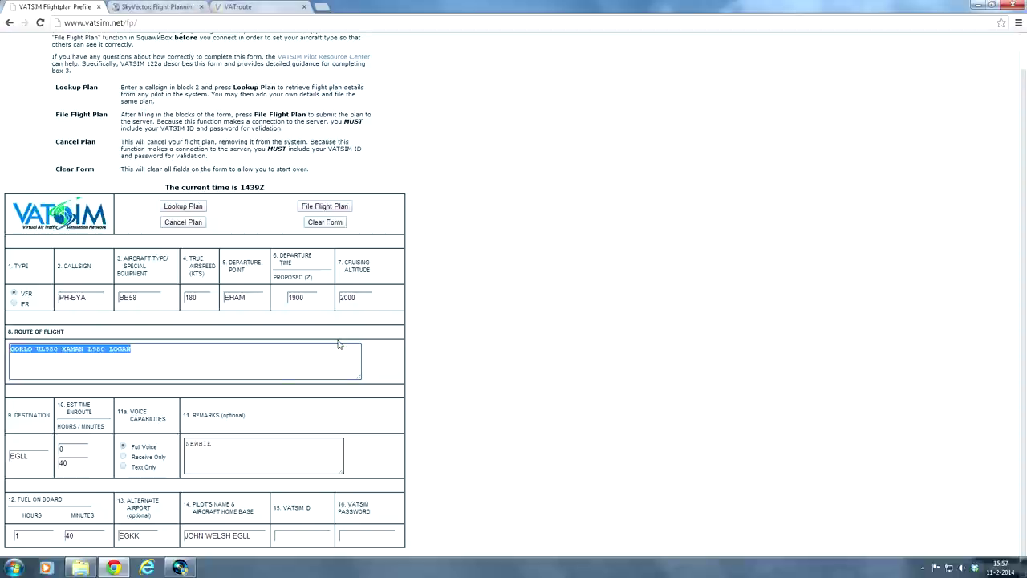
{"action": "key", "text": "BackSpace"}
Step: Type the route EHAM UTRECHT GOUDA EHRD, then highlight departure, landmarks and destination in turn
{"action": "type", "text": "EH"}
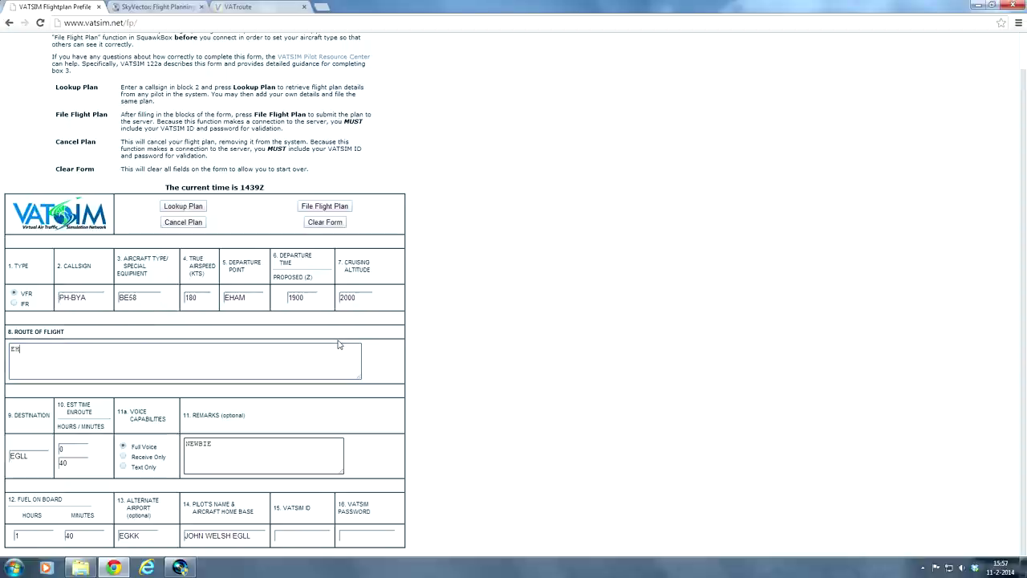
{"action": "type", "text": "AM UTRECHT"}
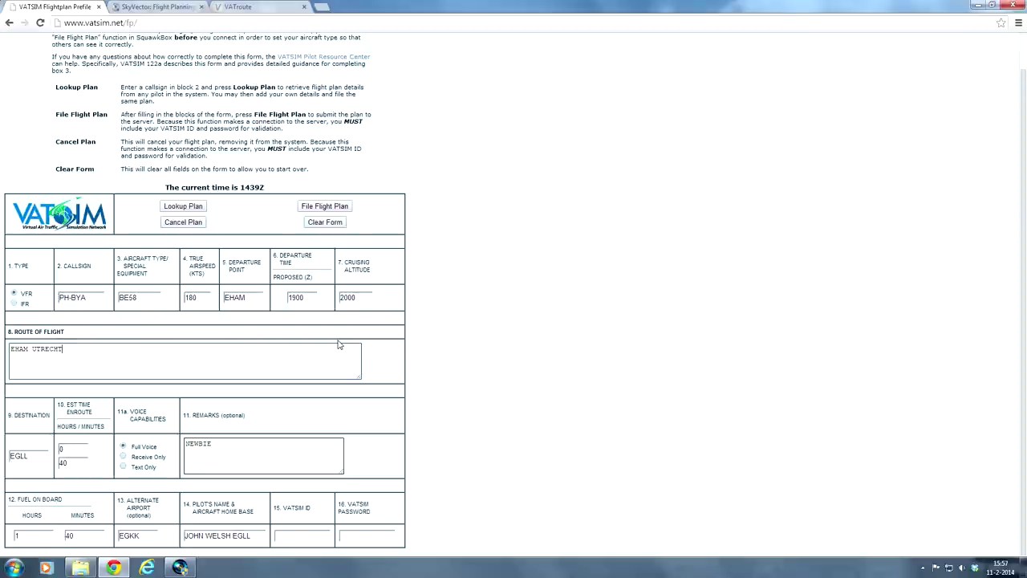
{"action": "type", "text": " GOUDA"}
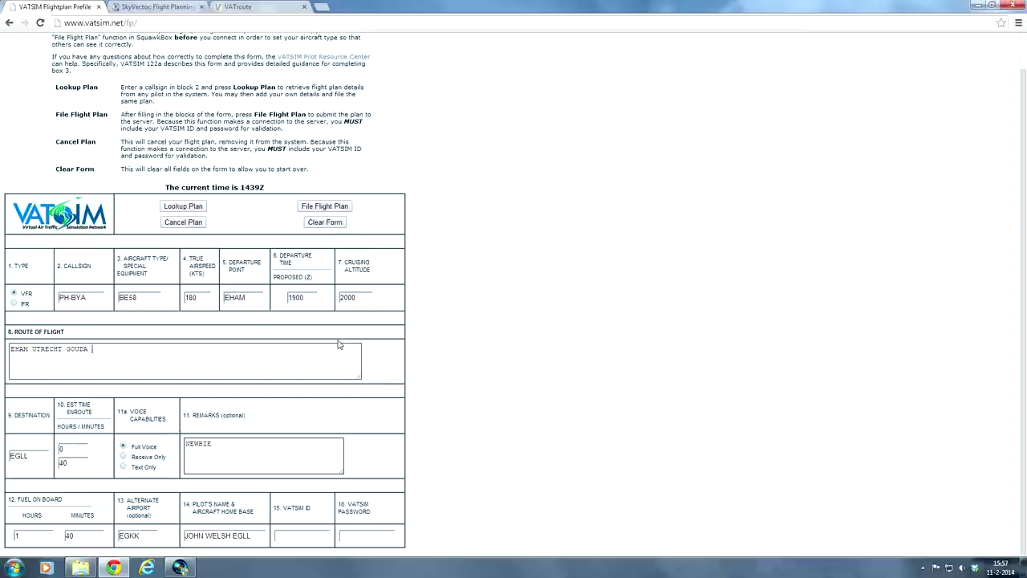
{"action": "type", "text": "EHRD"}
{"action": "double_click", "coordinate": [28, 349]}
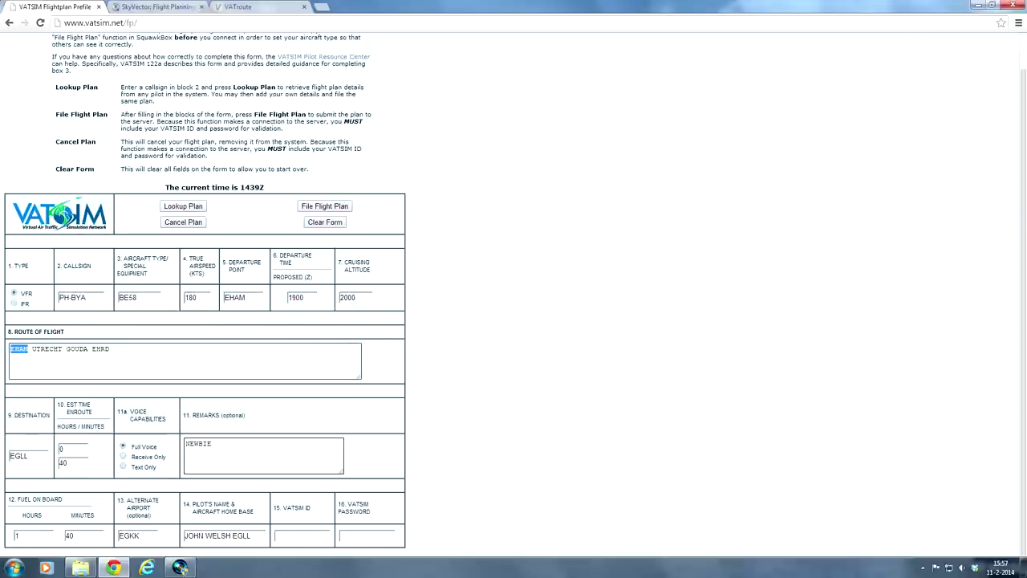
{"action": "left_click_drag", "start_coordinate": [87, 349], "coordinate": [33, 349]}
{"action": "left_click", "coordinate": [110, 349]}
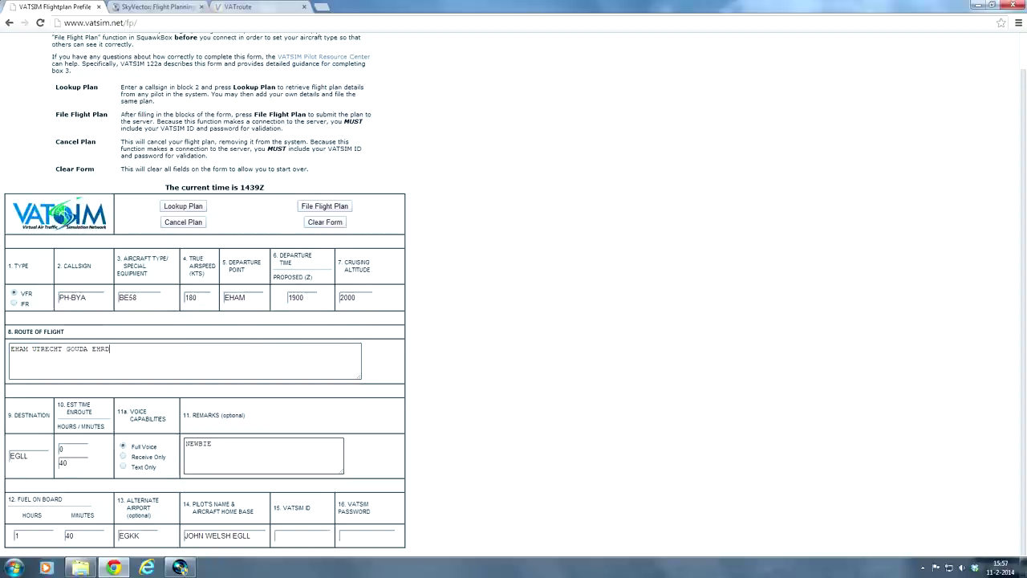
{"action": "left_click_drag", "start_coordinate": [109, 349], "coordinate": [91, 349]}
{"action": "left_click", "coordinate": [110, 349]}
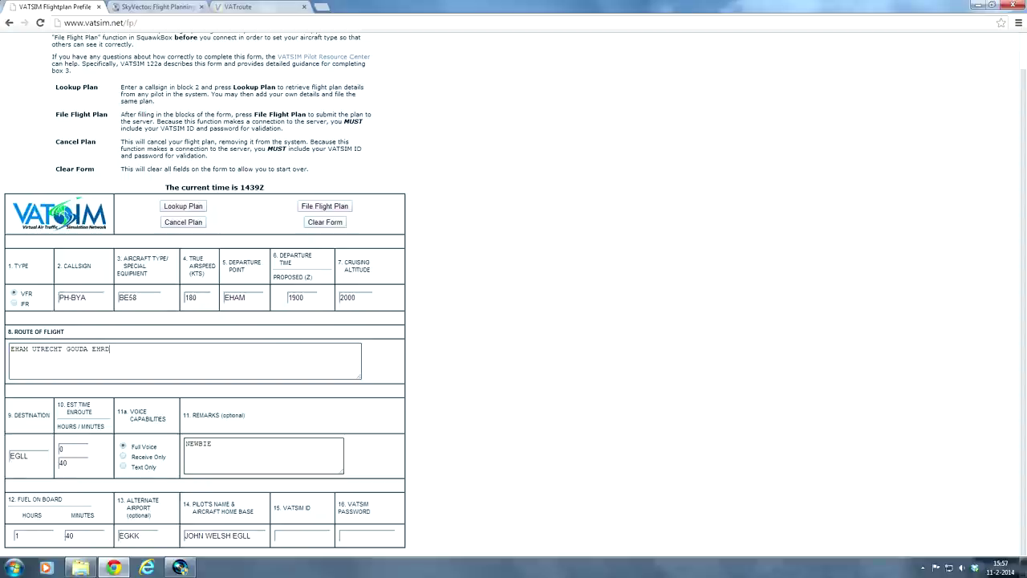
{"action": "left_click_drag", "start_coordinate": [110, 350], "coordinate": [91, 349]}
{"action": "left_click", "coordinate": [110, 349]}
{"action": "left_click_drag", "start_coordinate": [88, 349], "coordinate": [32, 349]}
{"action": "left_click", "coordinate": [110, 349]}
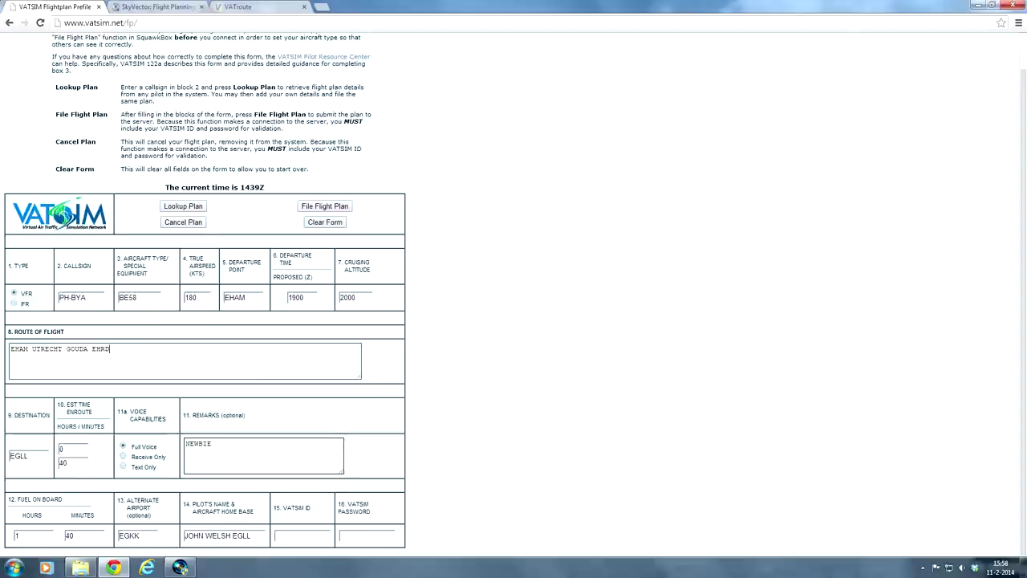
{"action": "left_click_drag", "start_coordinate": [33, 456], "coordinate": [2, 459]}
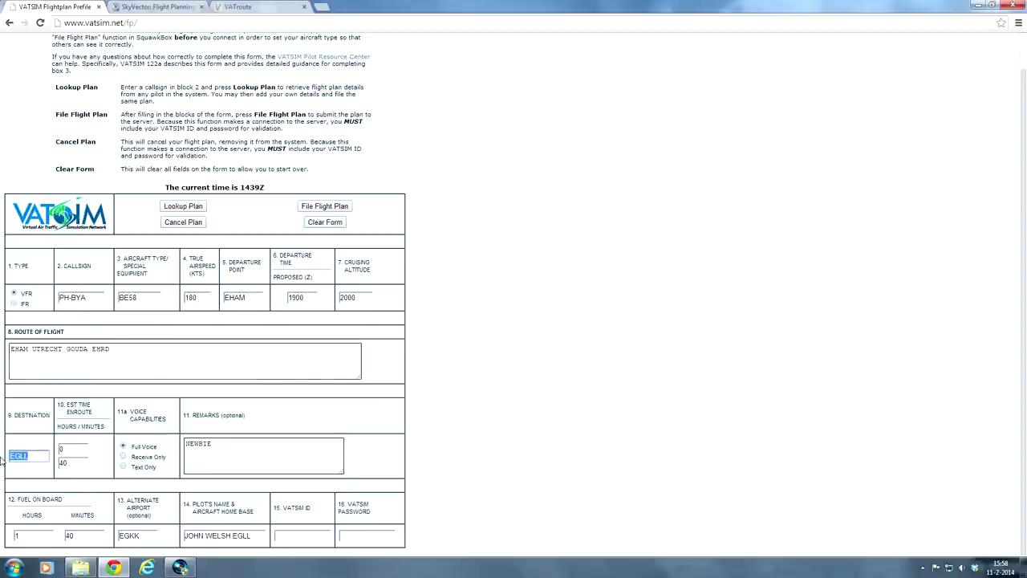
Step: Change the destination to EHRD and the en-route minutes from 40 to 30
{"action": "type", "text": "EHRD"}
{"action": "left_click_drag", "start_coordinate": [71, 463], "coordinate": [45, 466]}
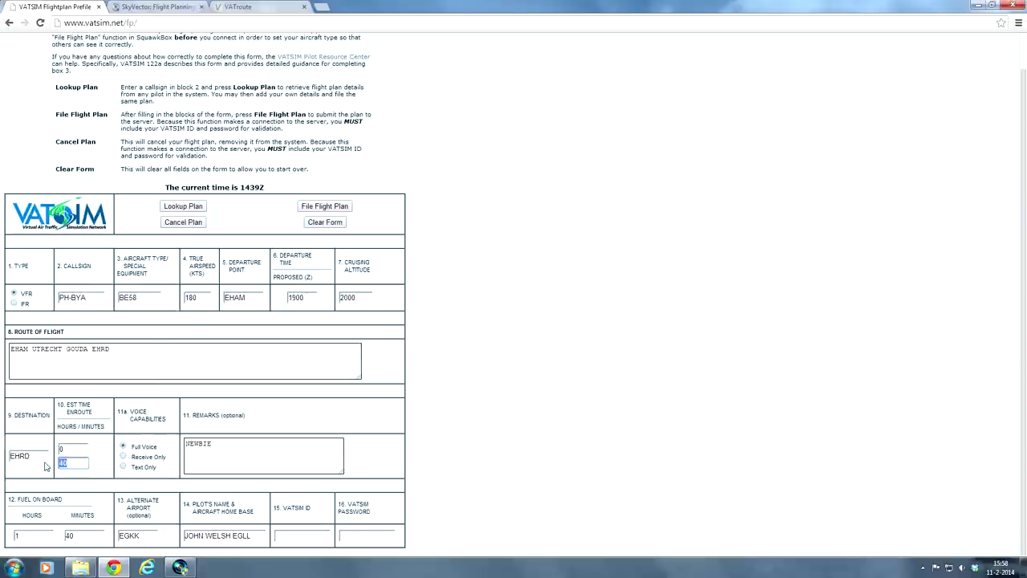
{"action": "type", "text": "30"}
{"action": "key", "text": "Tab"}
Step: Replace alternate airport EGKK with EHAM
{"action": "left_click_drag", "start_coordinate": [27, 536], "coordinate": [7, 542]}
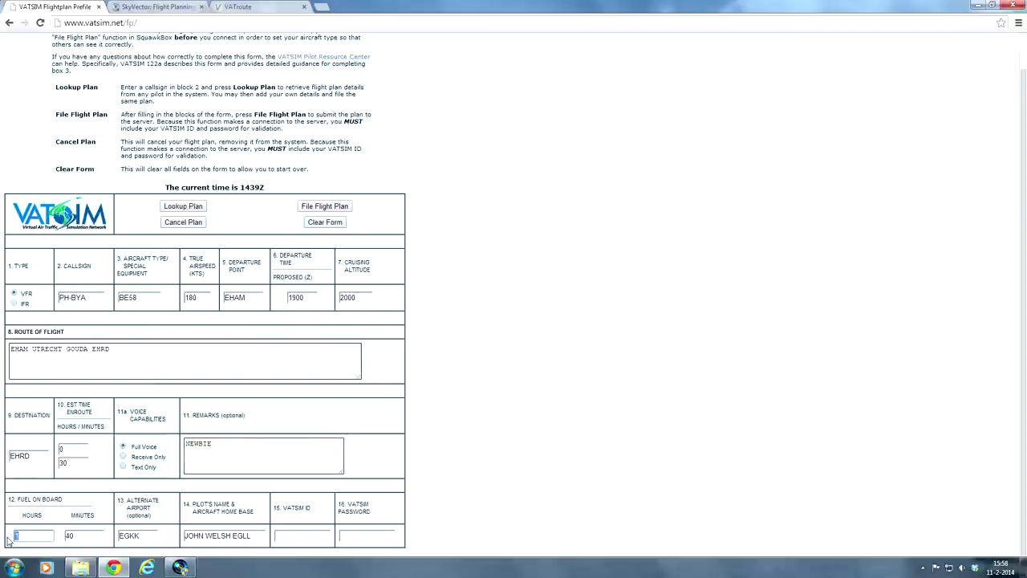
{"action": "key", "text": "Tab"}
{"action": "key", "text": "Tab"}
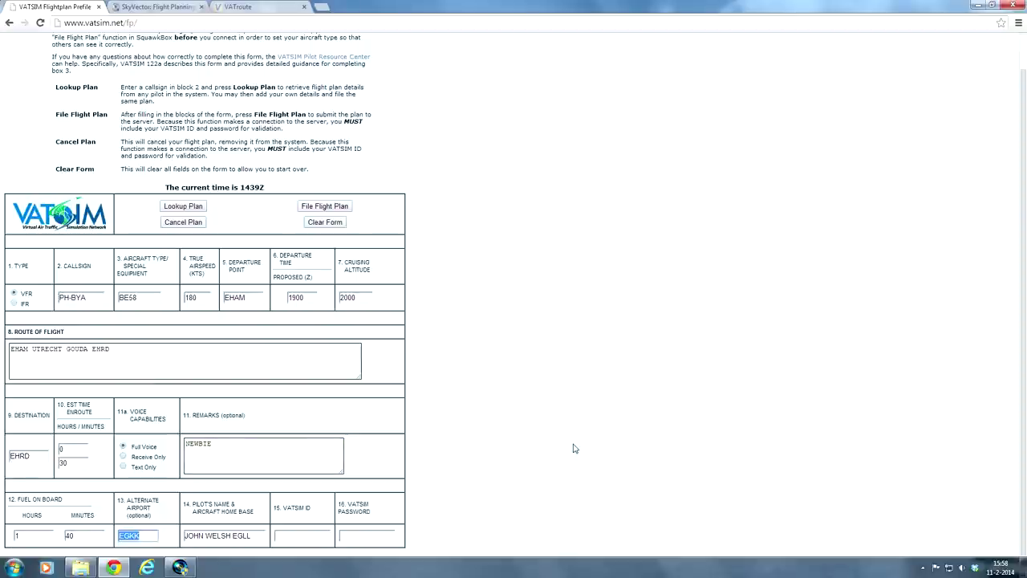
{"action": "type", "text": "EH"}
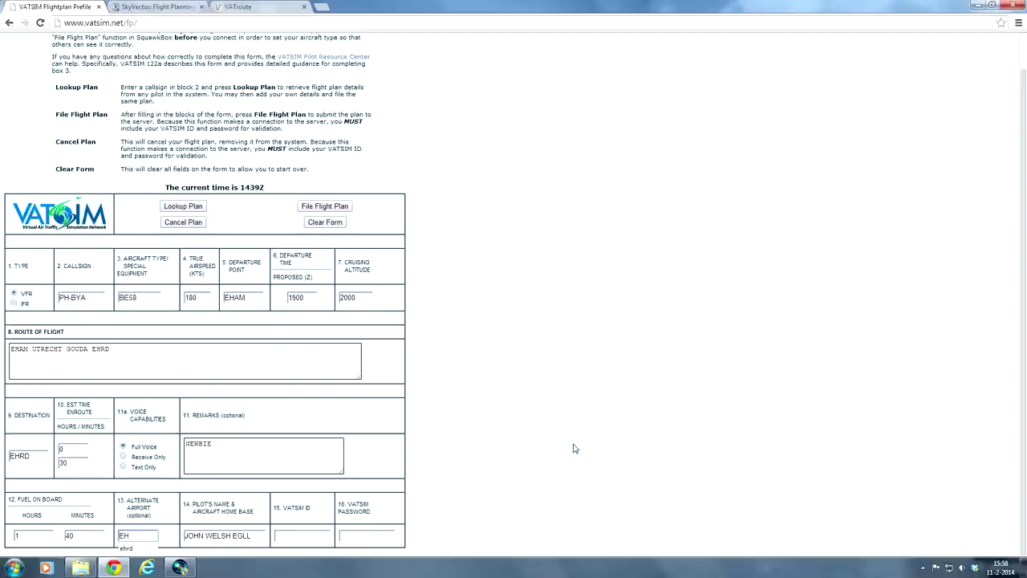
{"action": "type", "text": "AM"}
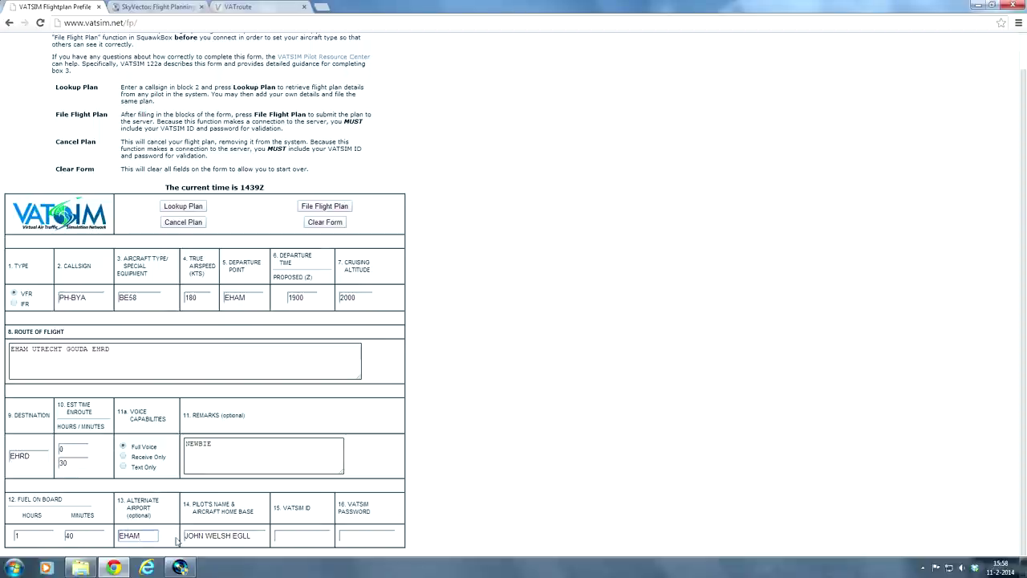
{"action": "key", "text": "ctrl+a"}
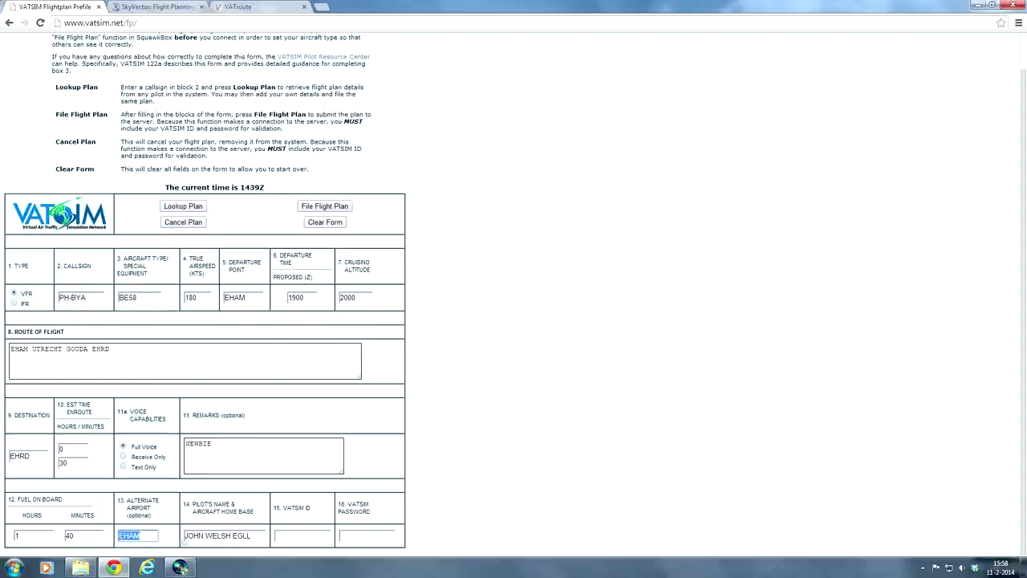
{"action": "left_click", "coordinate": [192, 535]}
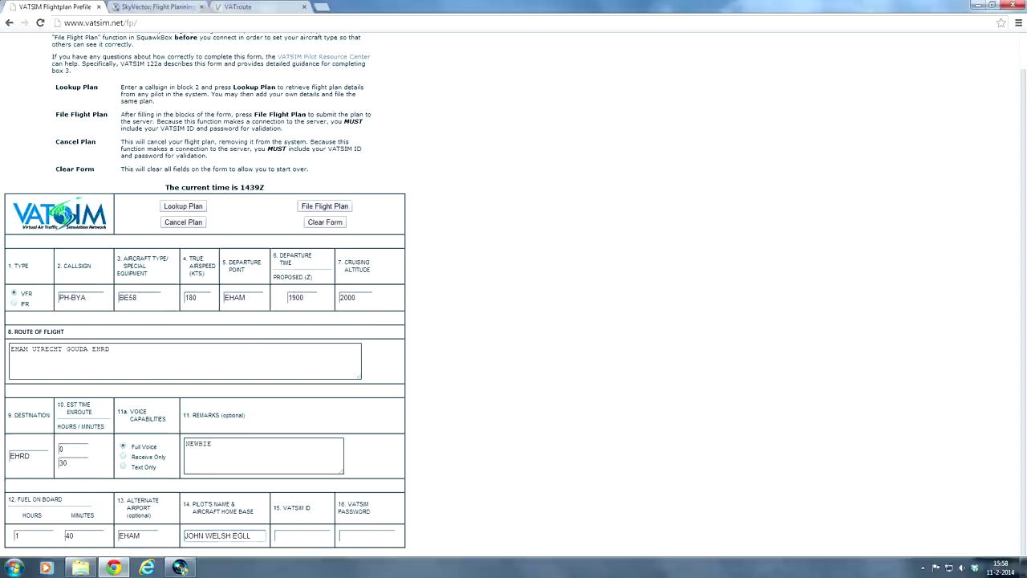
{"action": "key", "text": "Tab"}
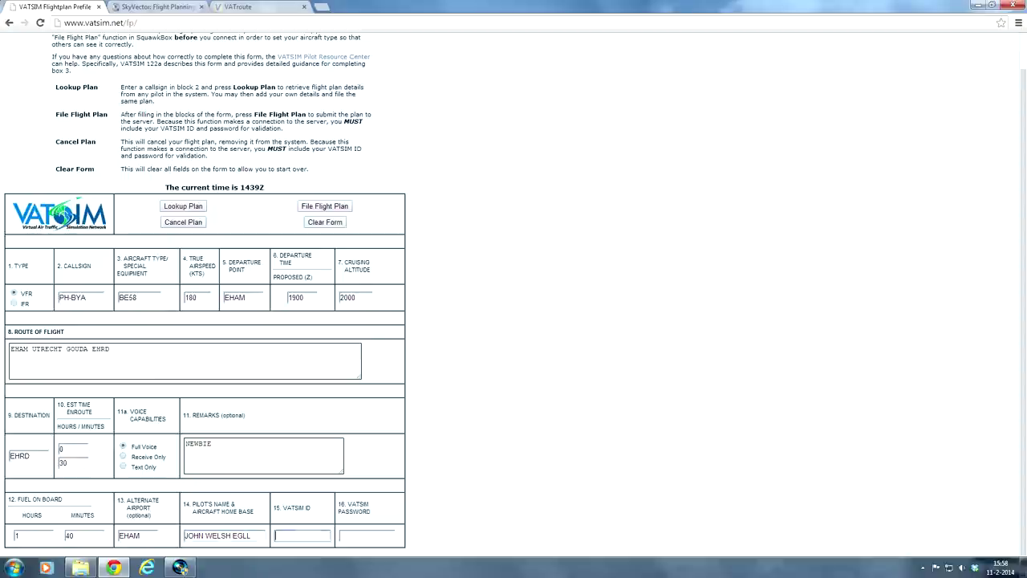
{"action": "key", "text": "Tab"}
{"action": "double_click", "coordinate": [313, 304]}
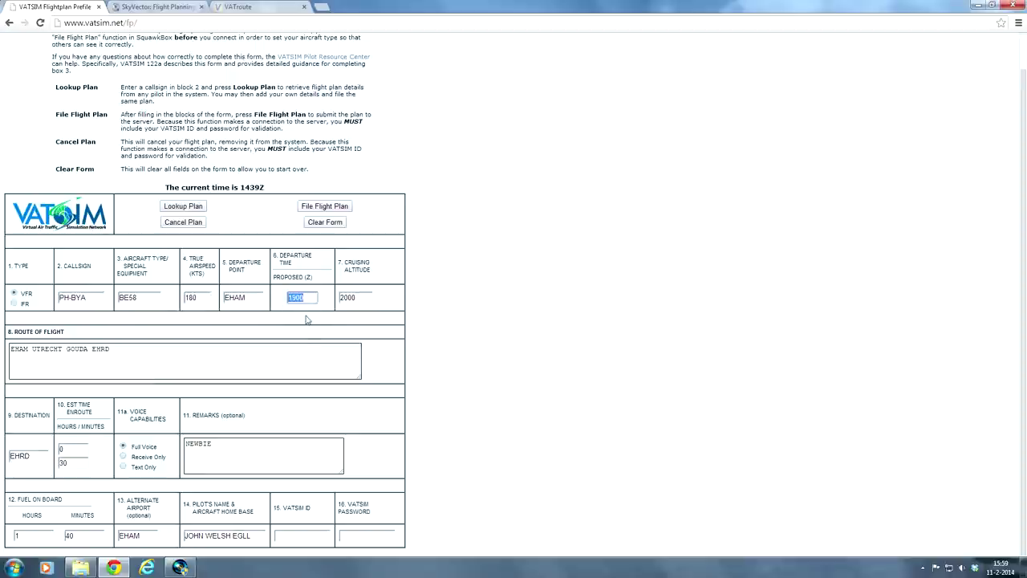
{"action": "left_click", "coordinate": [232, 429]}
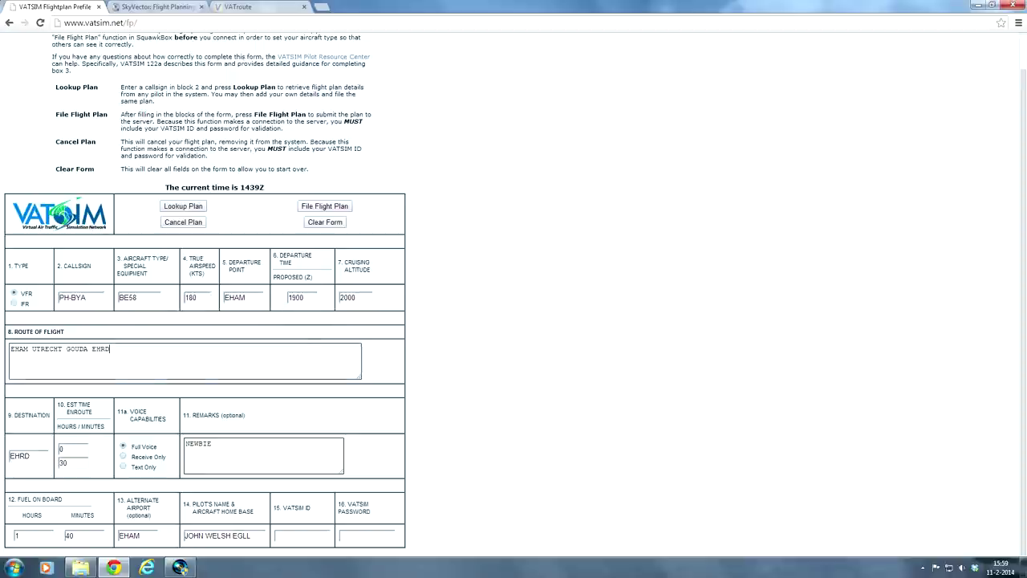
{"action": "left_click", "coordinate": [212, 444]}
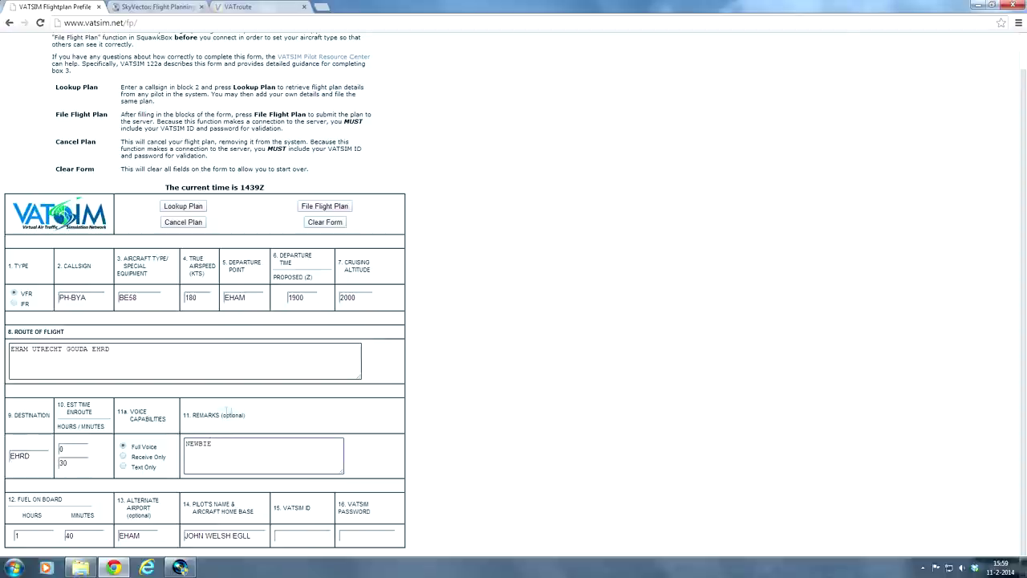
{"action": "type", "text": "/ DAYLIGHT"}
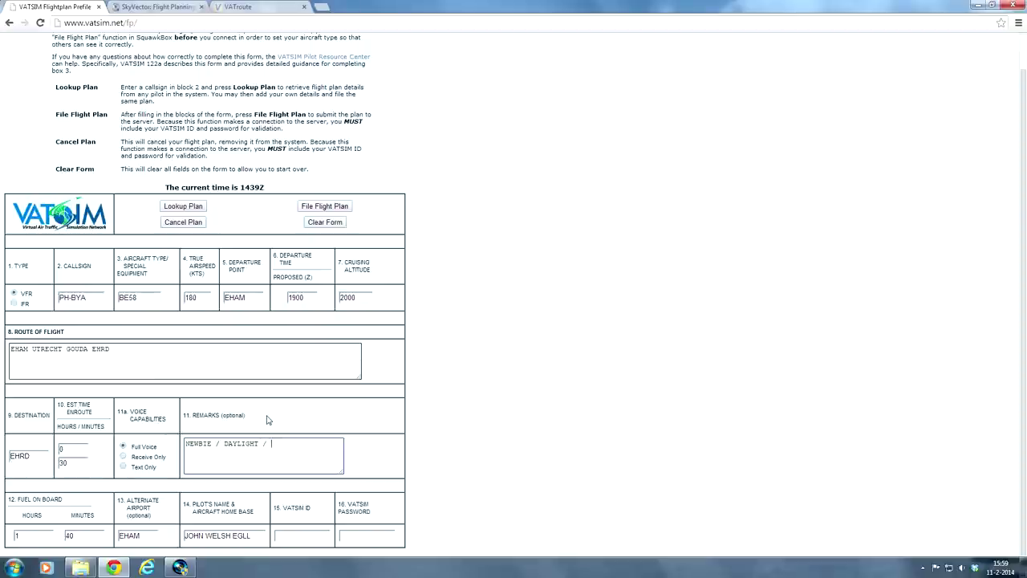
Step: Append '/ USING CLEAR WEATHER' to the remarks and highlight that phrase
{"action": "type", "text": "/ USING C"}
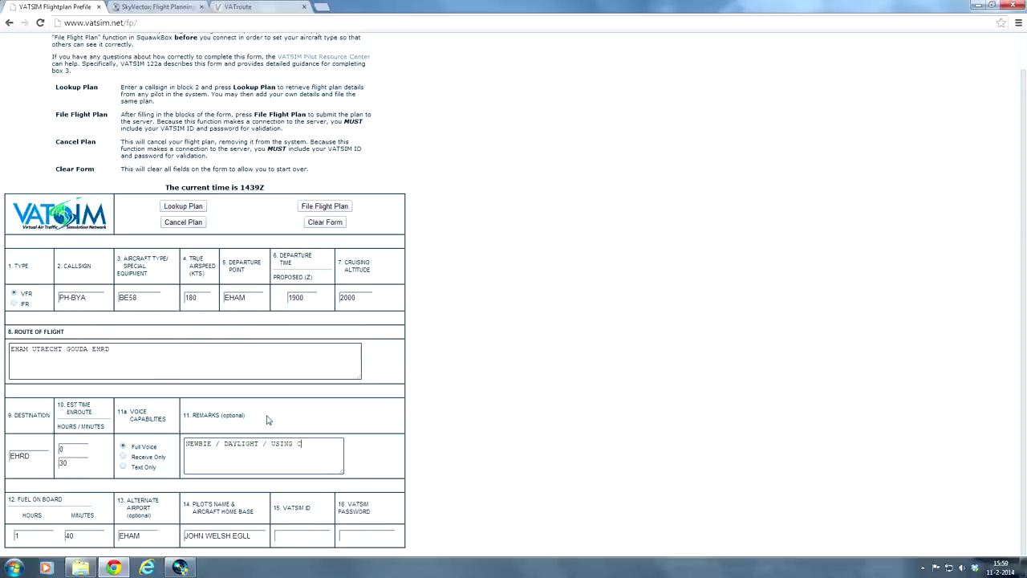
{"action": "type", "text": "LEAR"}
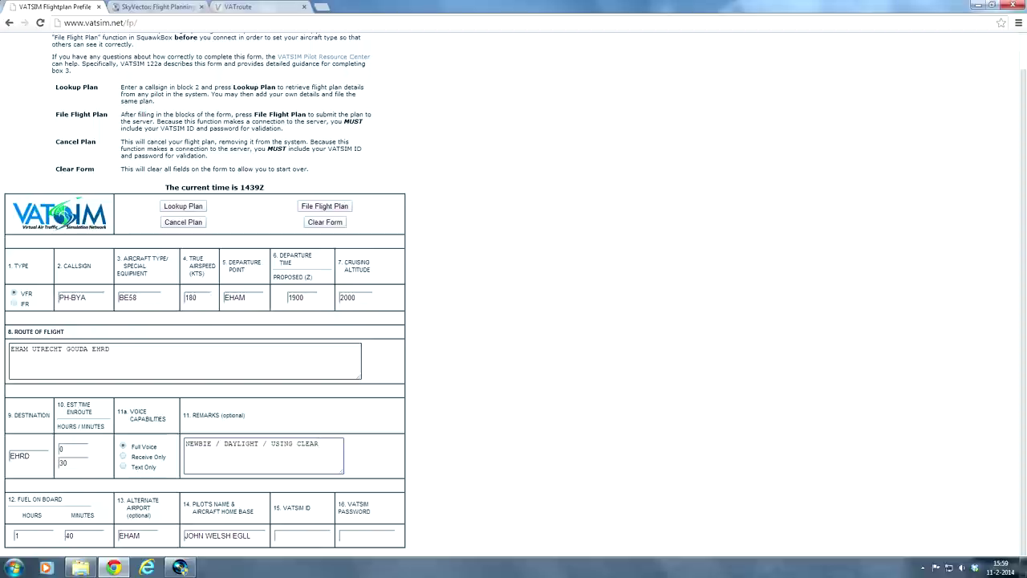
{"action": "type", "text": "WEATHER"}
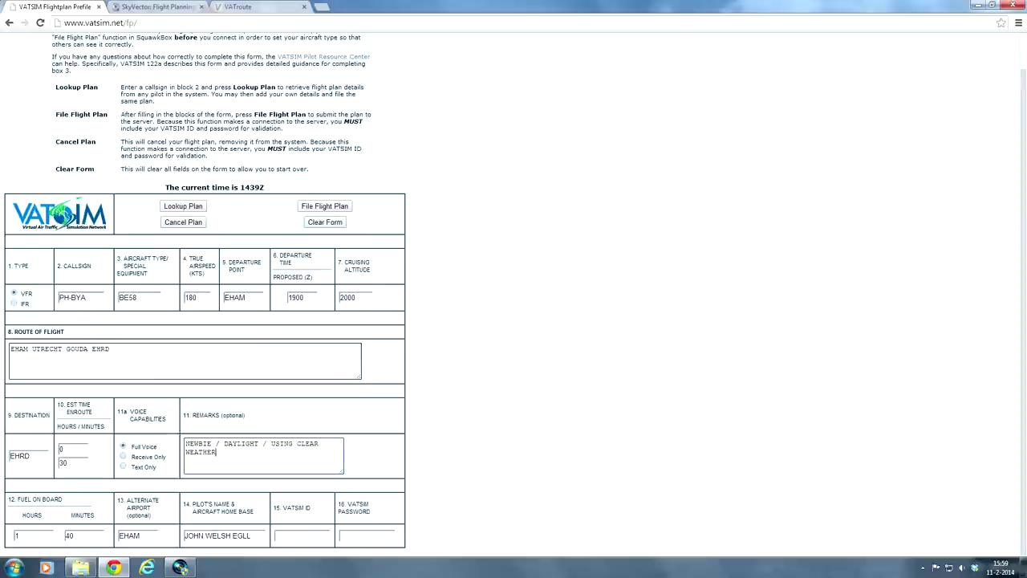
{"action": "key", "text": "ctrl+shift+Left"}
{"action": "key", "text": "ctrl+shift+Left"}
{"action": "key", "text": "ctrl+shift+Left"}
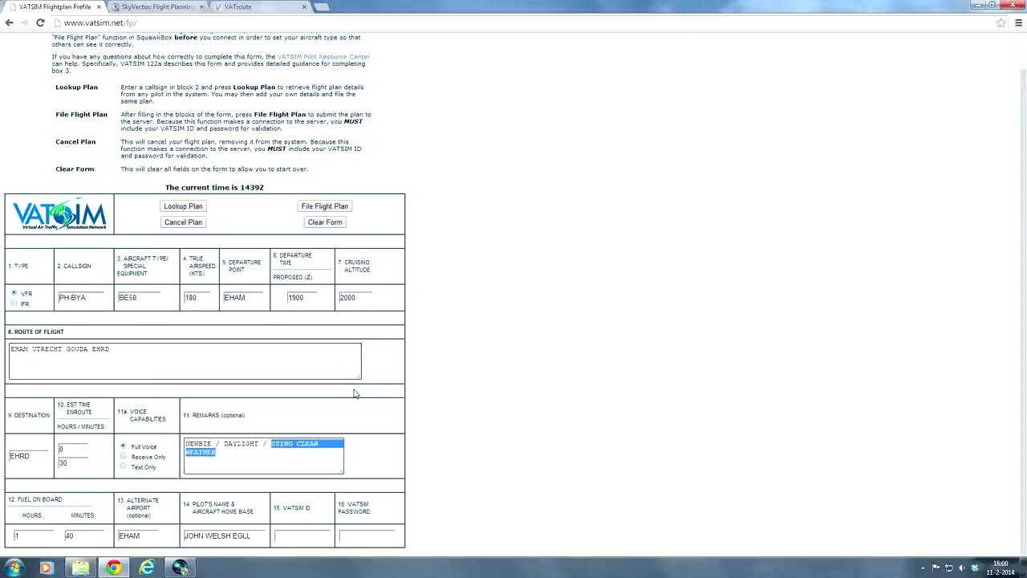
{"action": "left_click", "coordinate": [499, 276]}
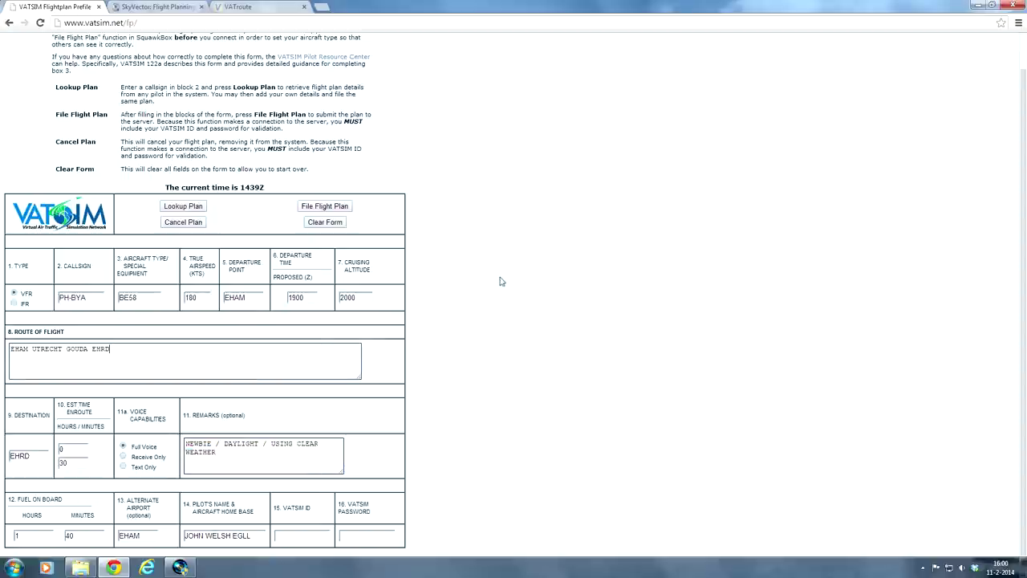
{"action": "scroll", "coordinate": [389, 342], "scroll_direction": "up", "scroll_amount": 1}
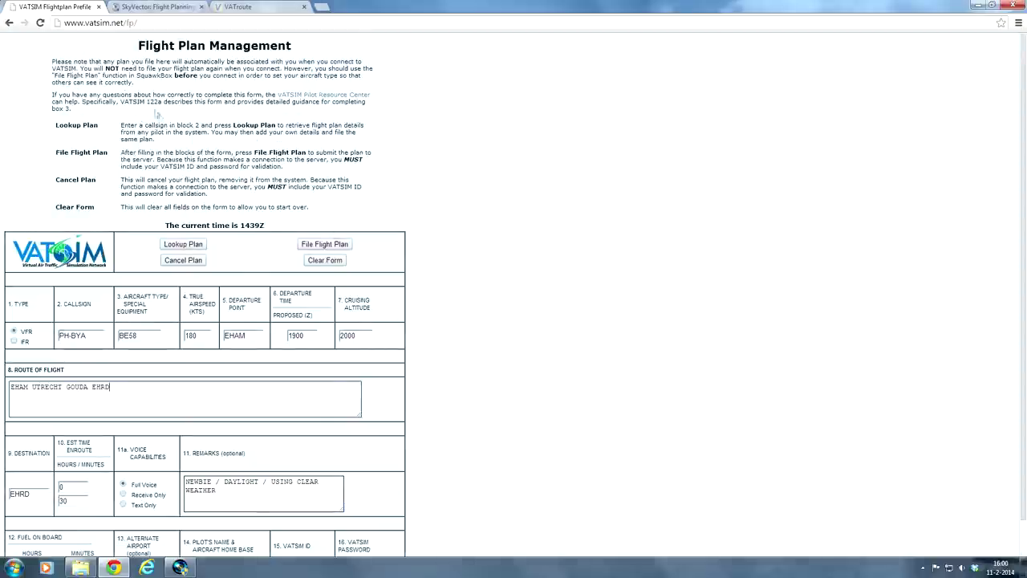
{"action": "left_click_drag", "start_coordinate": [174, 86], "coordinate": [269, 85]}
{"action": "left_click", "coordinate": [445, 113]}
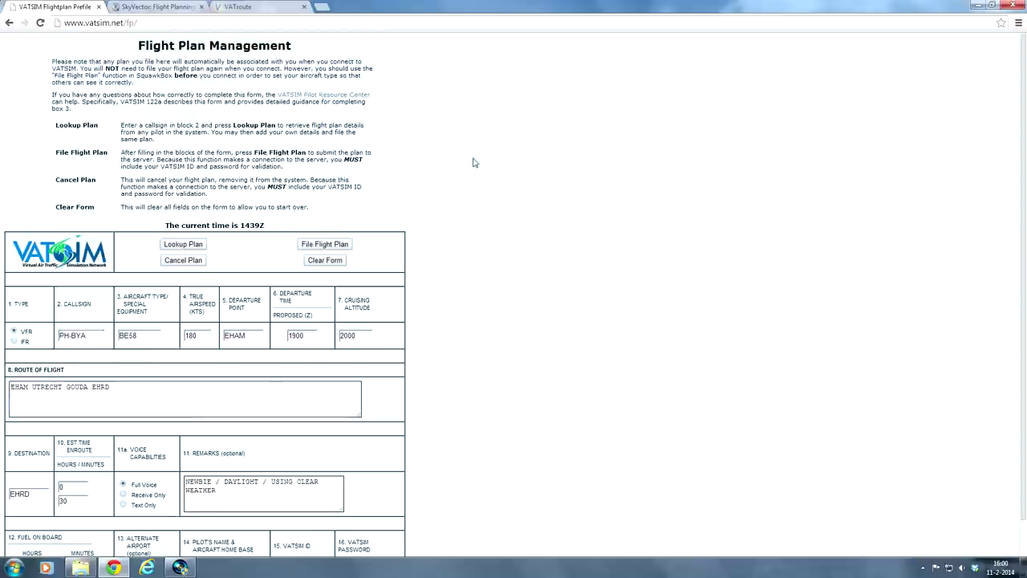
{"action": "scroll", "coordinate": [472, 164], "scroll_direction": "down", "scroll_amount": 1}
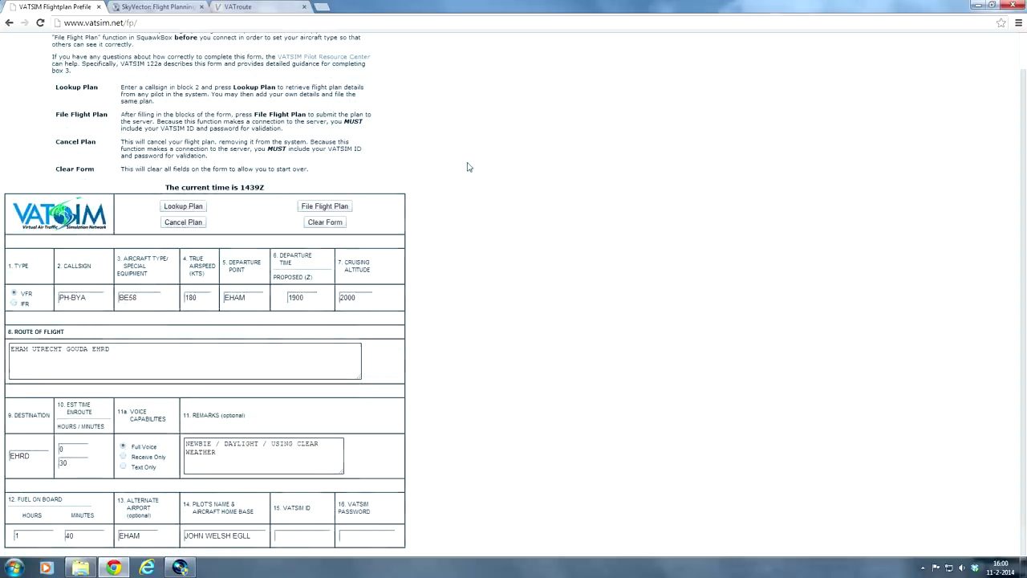